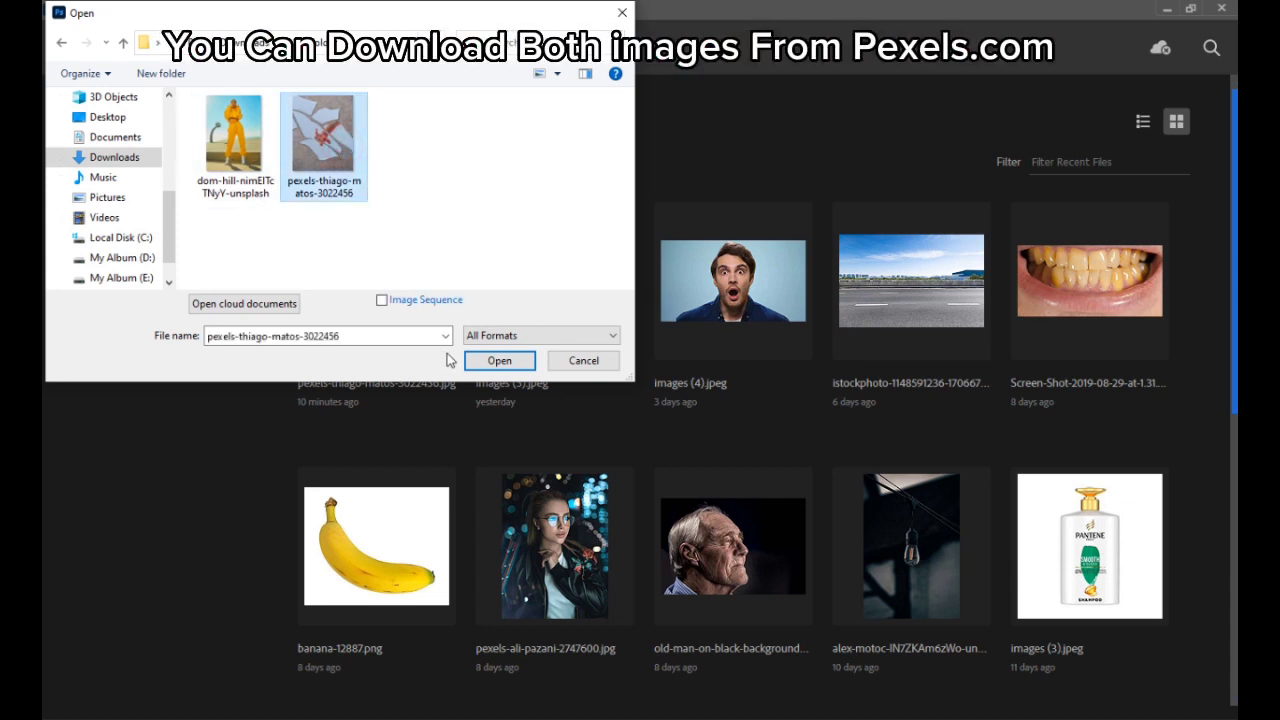
- Open the pexels-thiago-matos-3022456 image and duplicate its Background layer
click(499, 361)
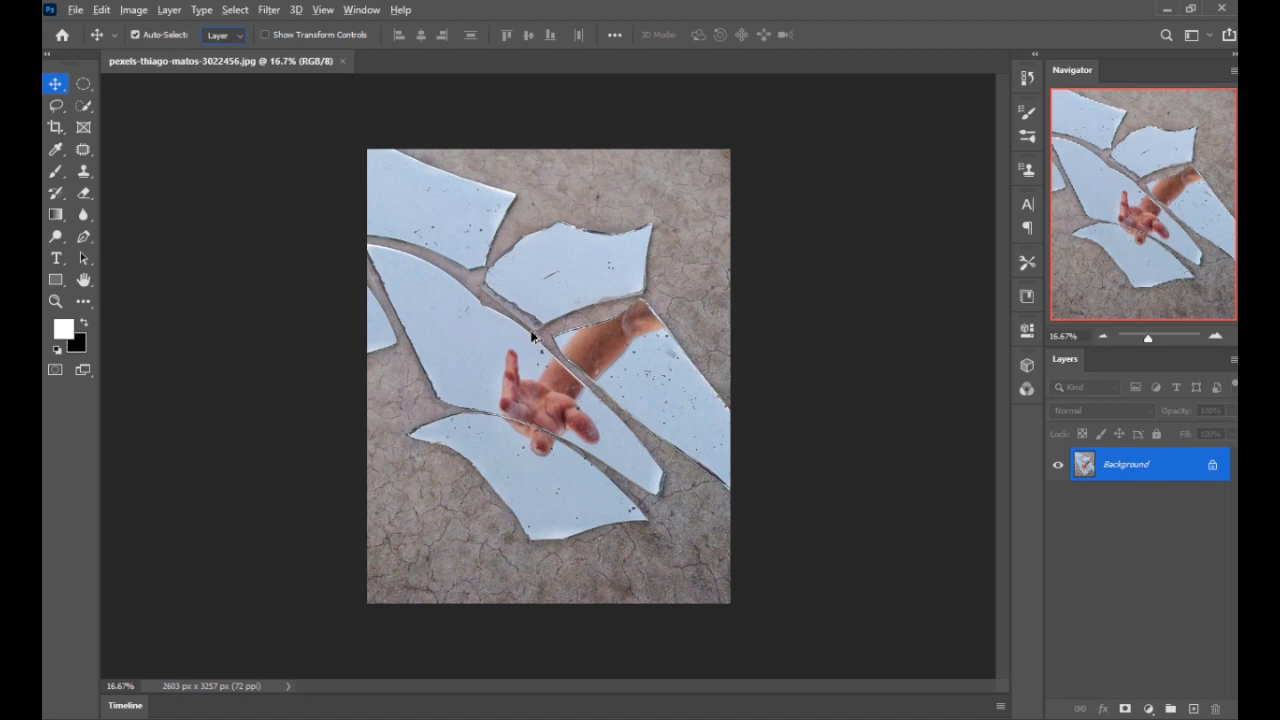
scroll(533, 338, up, 1)
scroll(561, 337, up, 2)
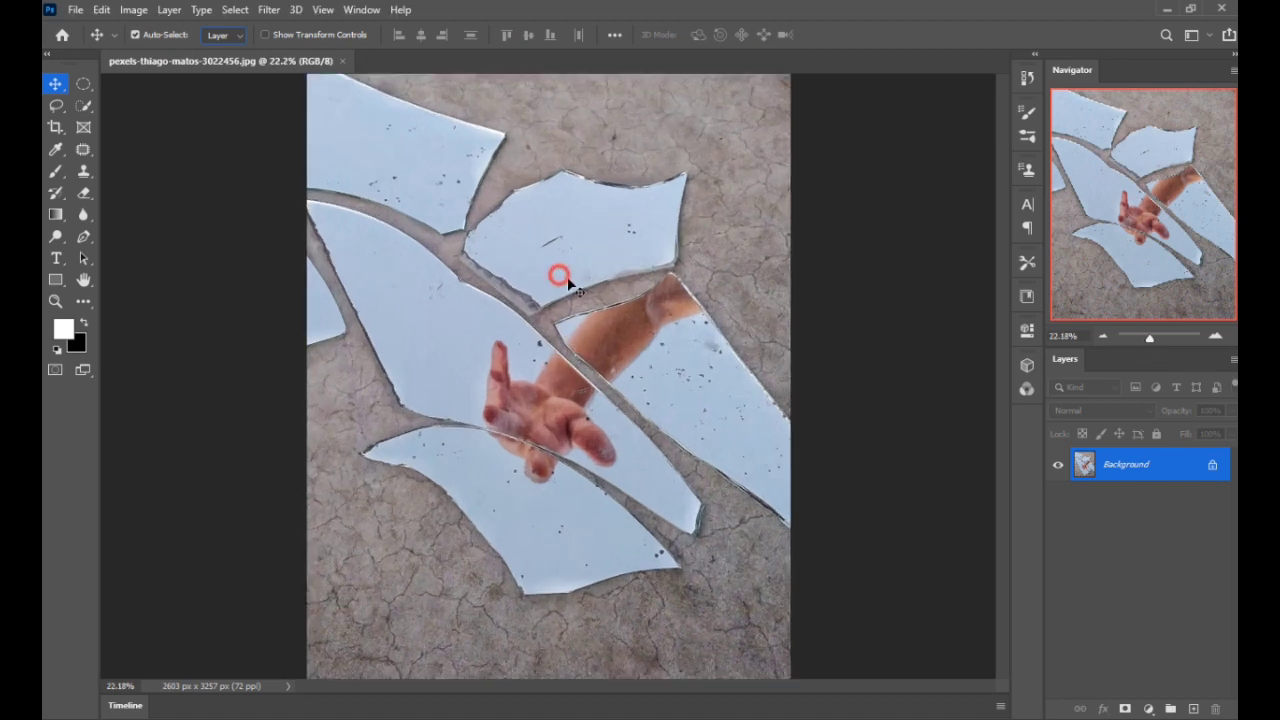
drag(1150, 468, 1192, 706)
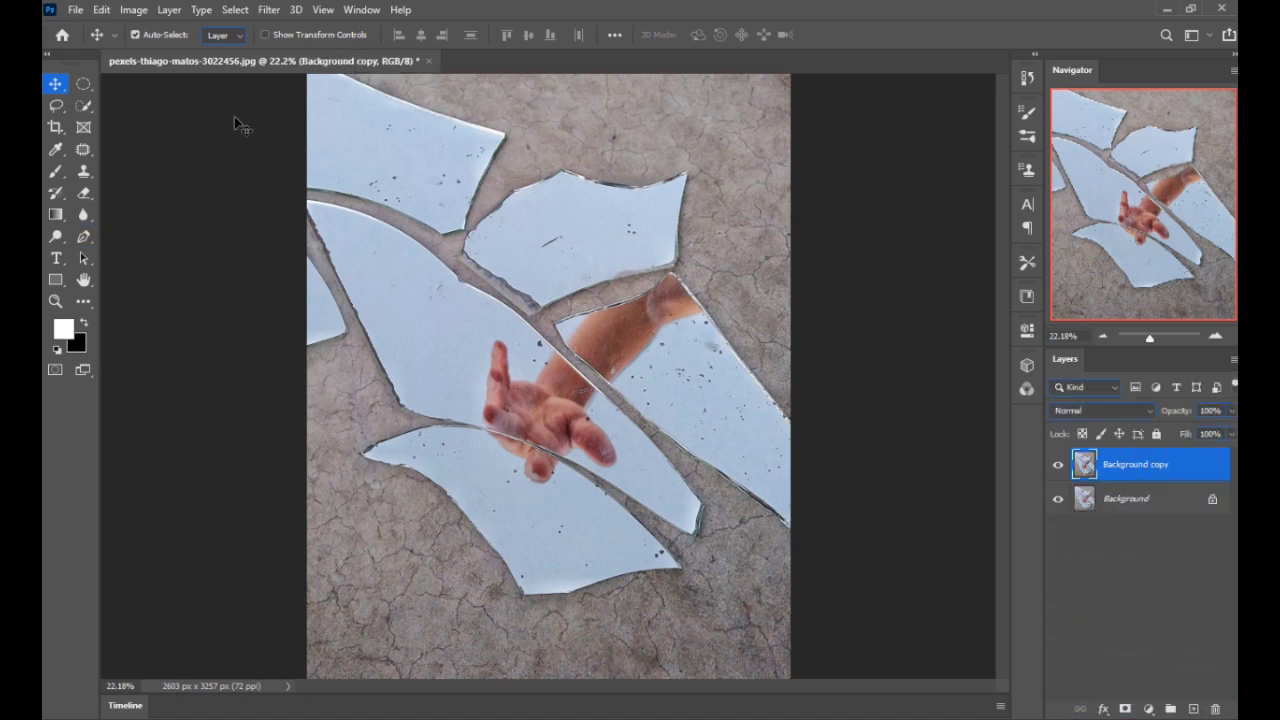
- Select all the mirror shards, including the reflected hand and arm, with the Quick Selection tool at brush size 170
click(84, 108)
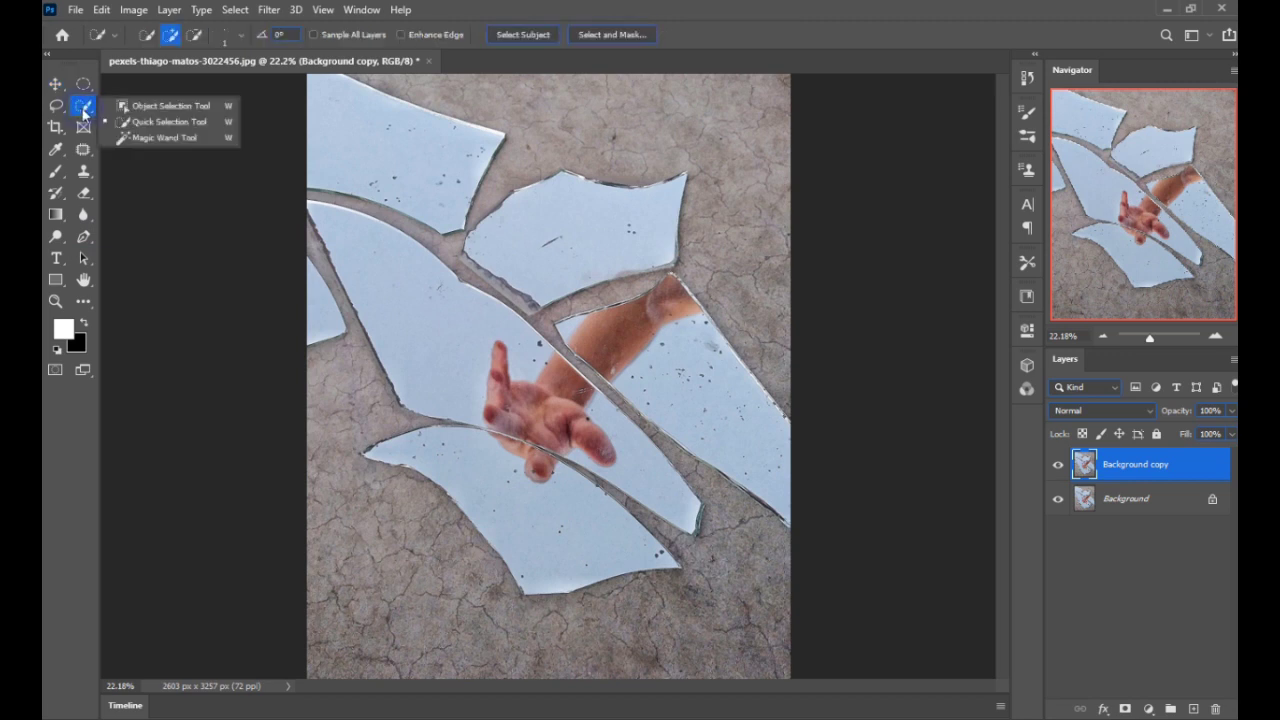
click(134, 123)
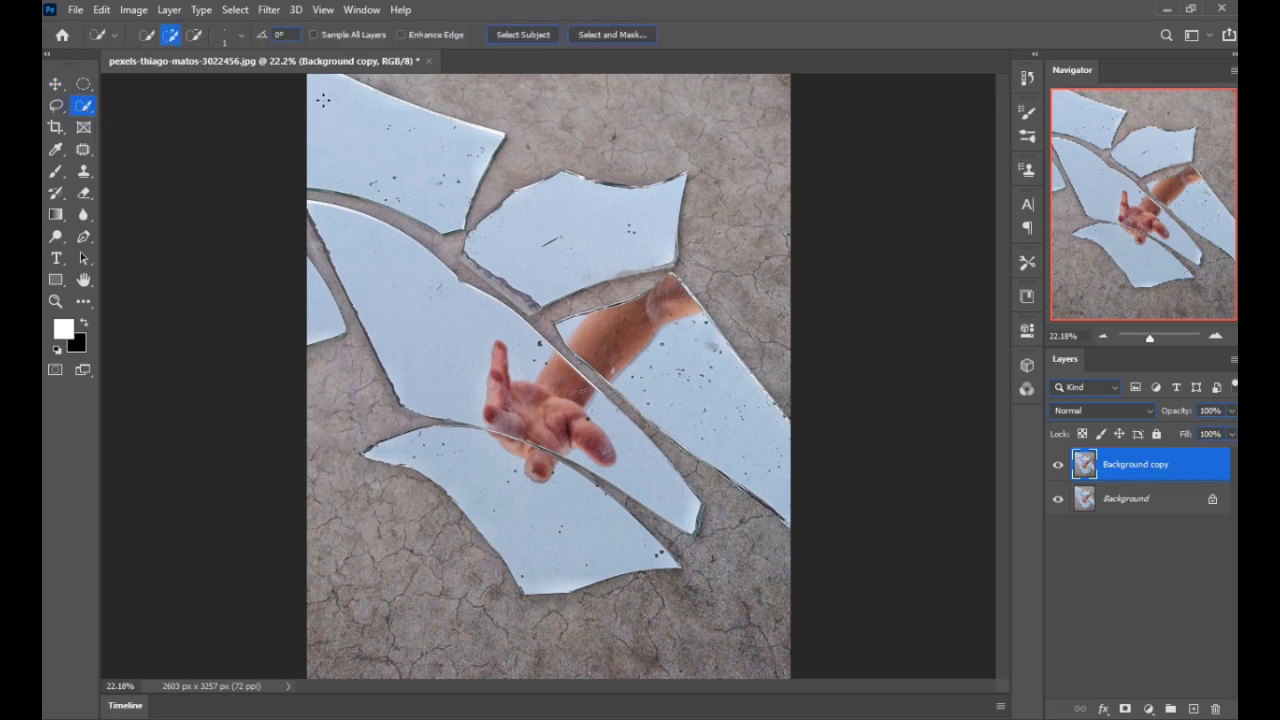
scroll(410, 190, down, 1)
alt+right_click(409, 180)
drag(374, 146, 402, 166)
drag(546, 240, 551, 240)
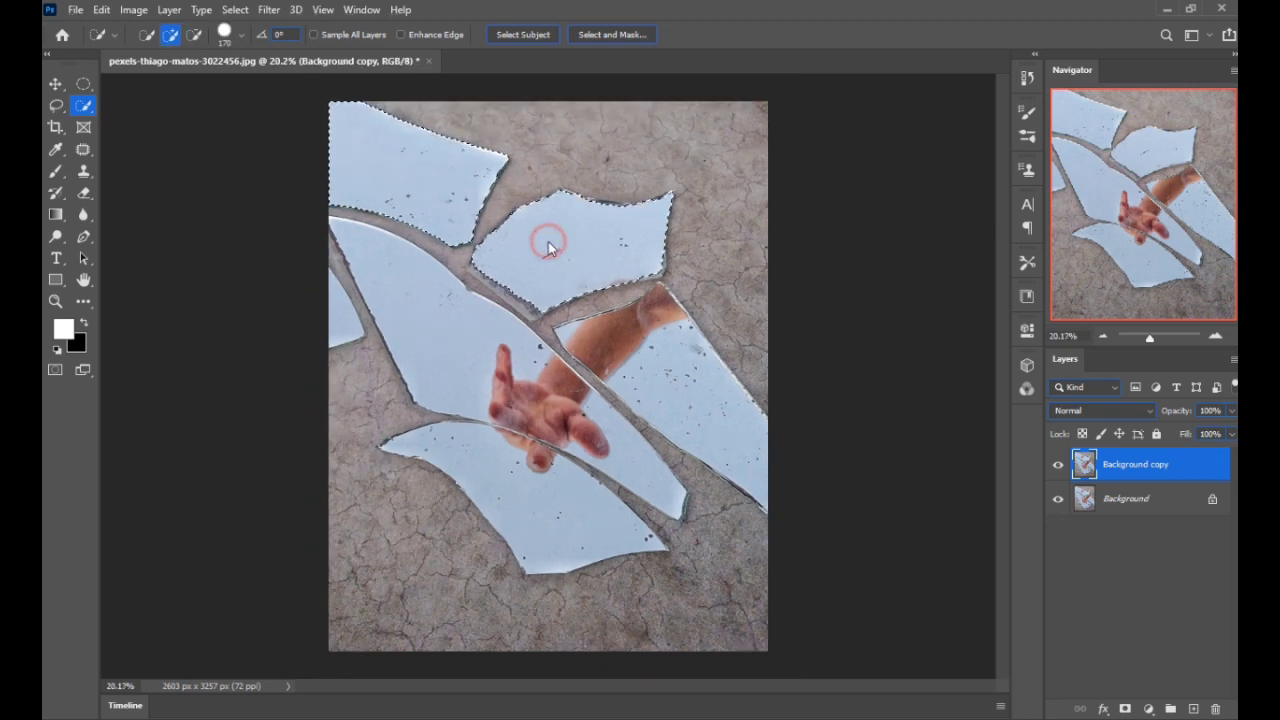
mouse_move(628, 369)
mouse_down()
mouse_move(571, 400)
mouse_move(576, 417)
mouse_up()
click(502, 368)
click(534, 503)
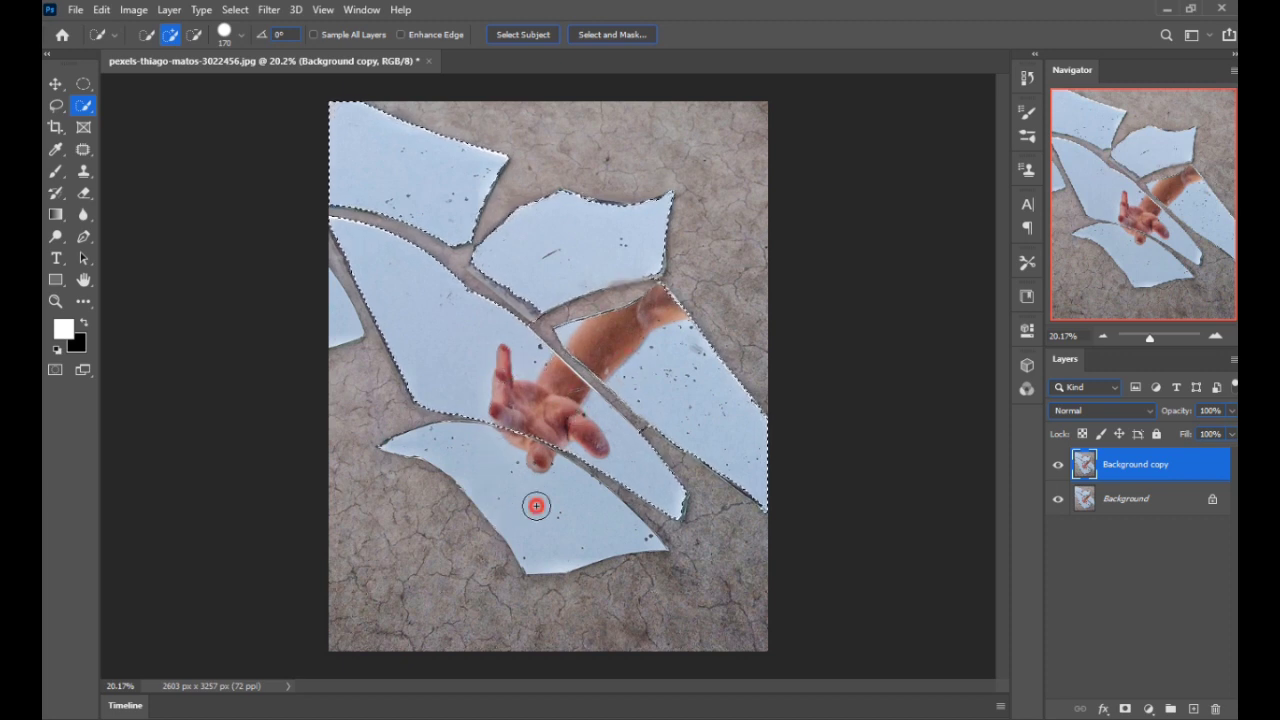
click(333, 316)
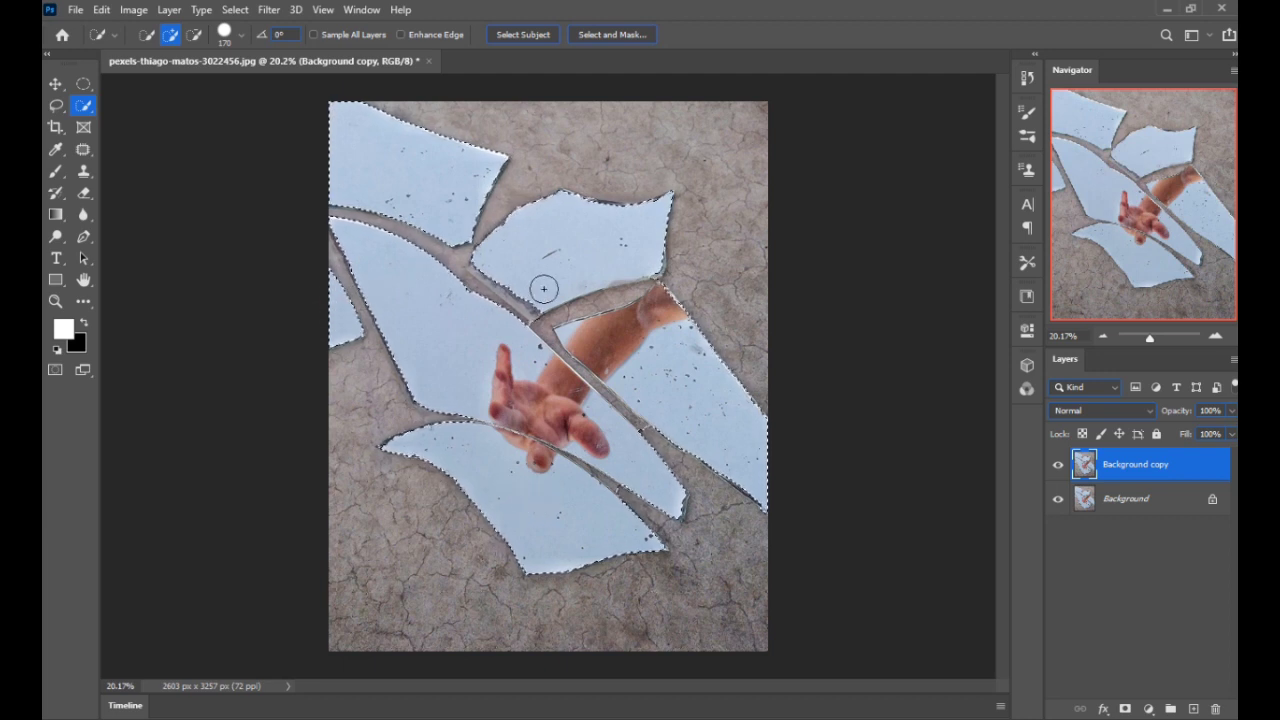
- Subtract the stray ground areas around the upper shards and the diagonal gap from the selection, using brush size 46
scroll(527, 298, up, 5)
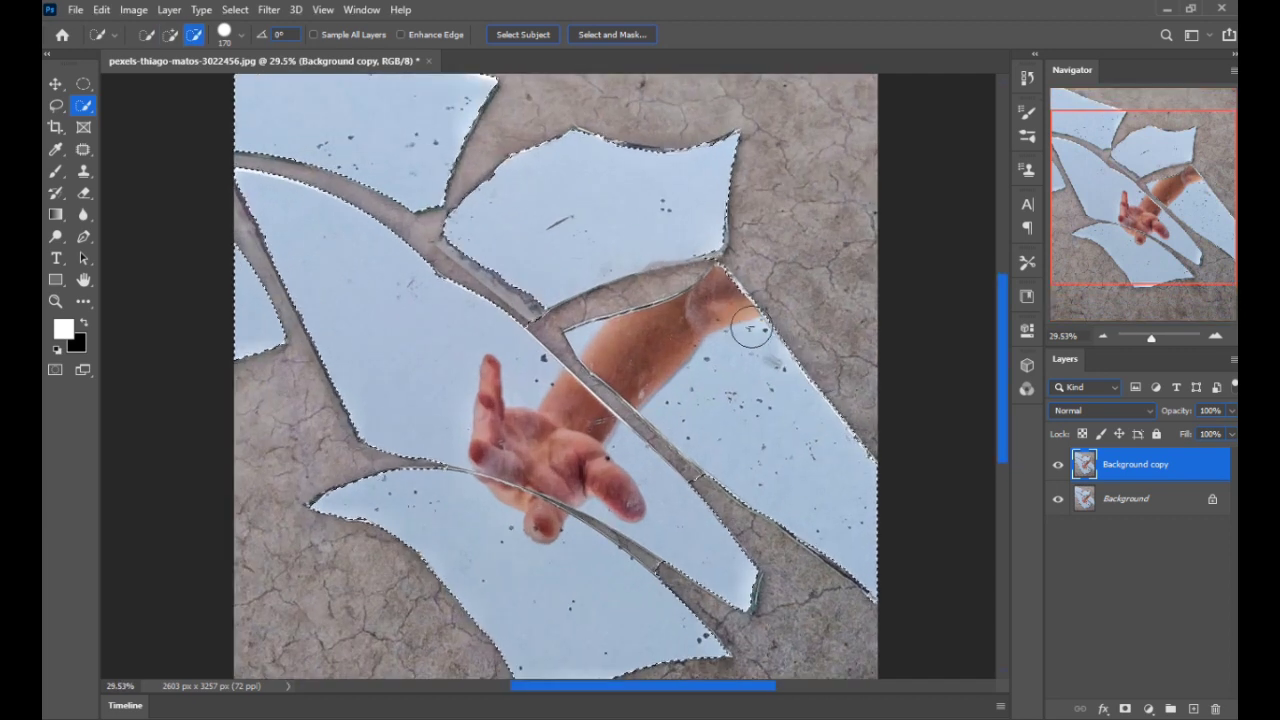
drag(700, 268, 683, 265)
click(711, 252)
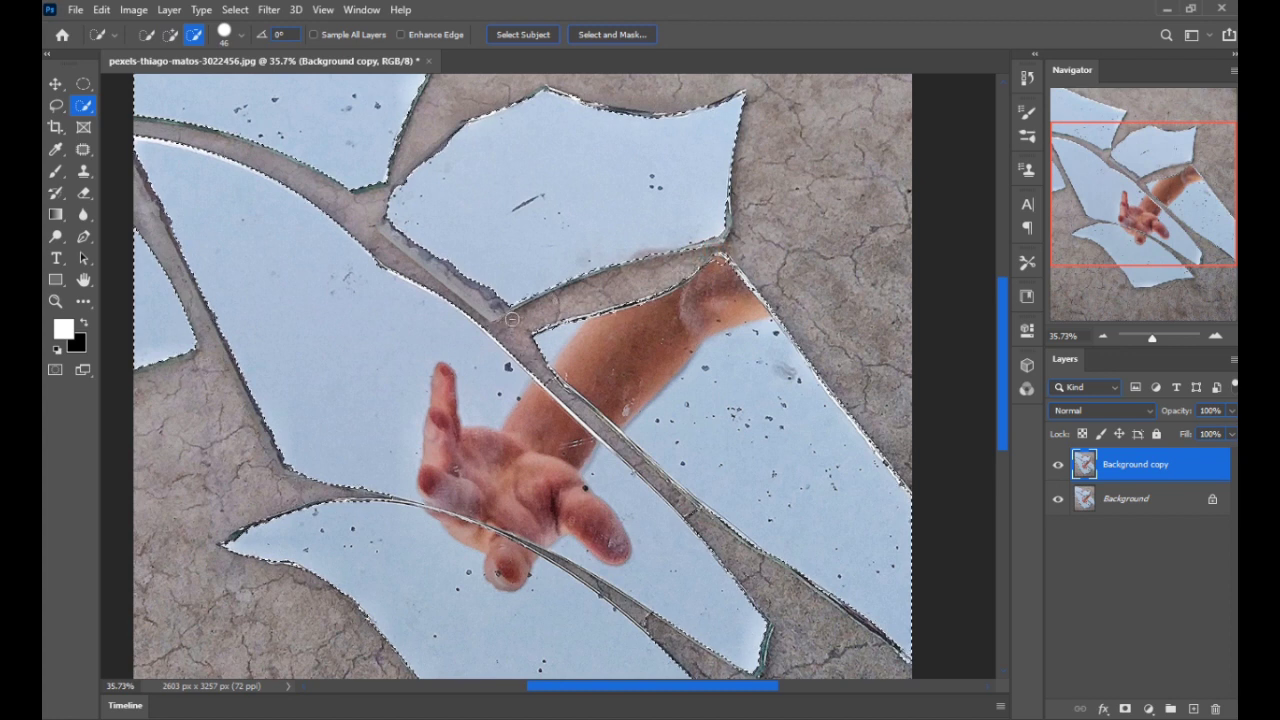
key(alt)
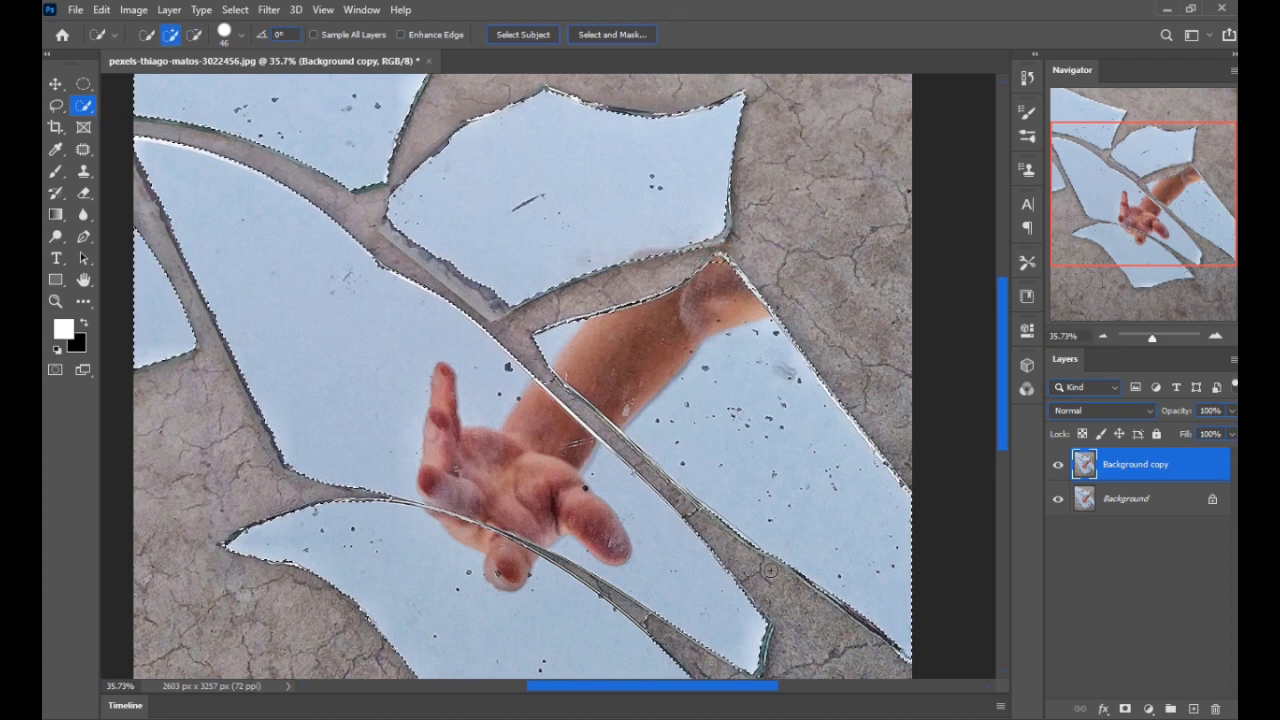
alt+click(701, 523)
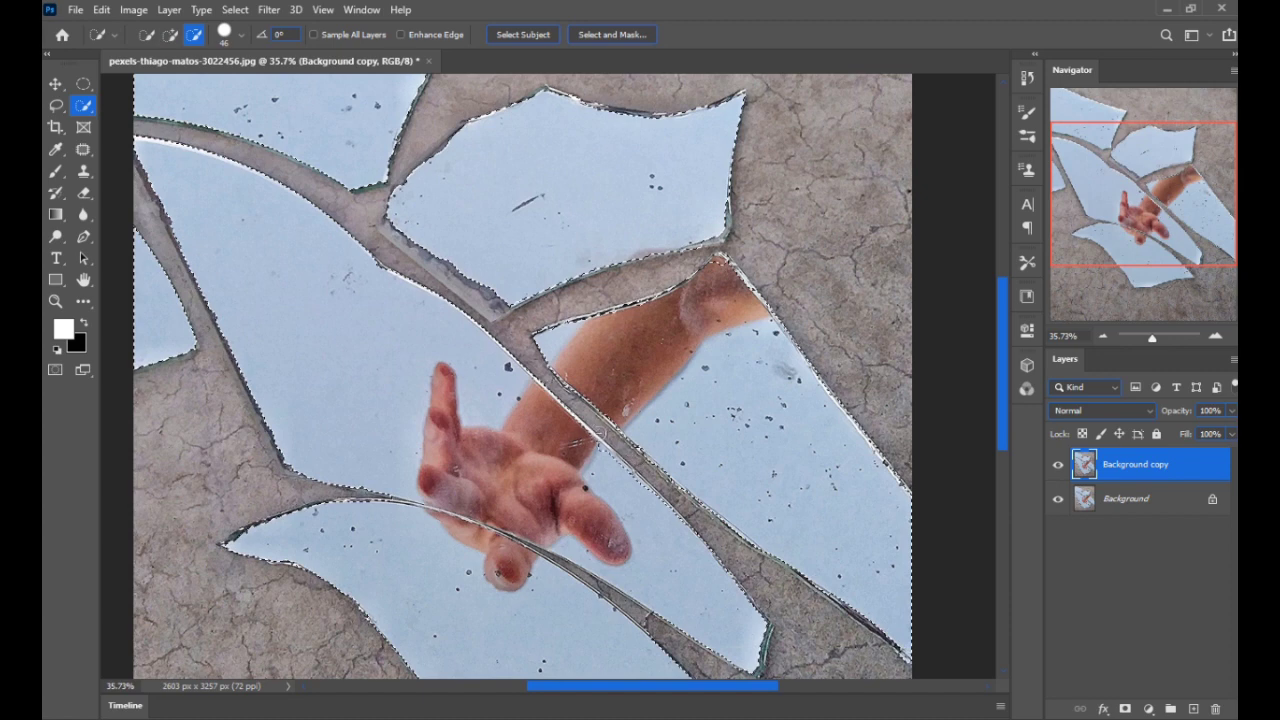
key(alt)
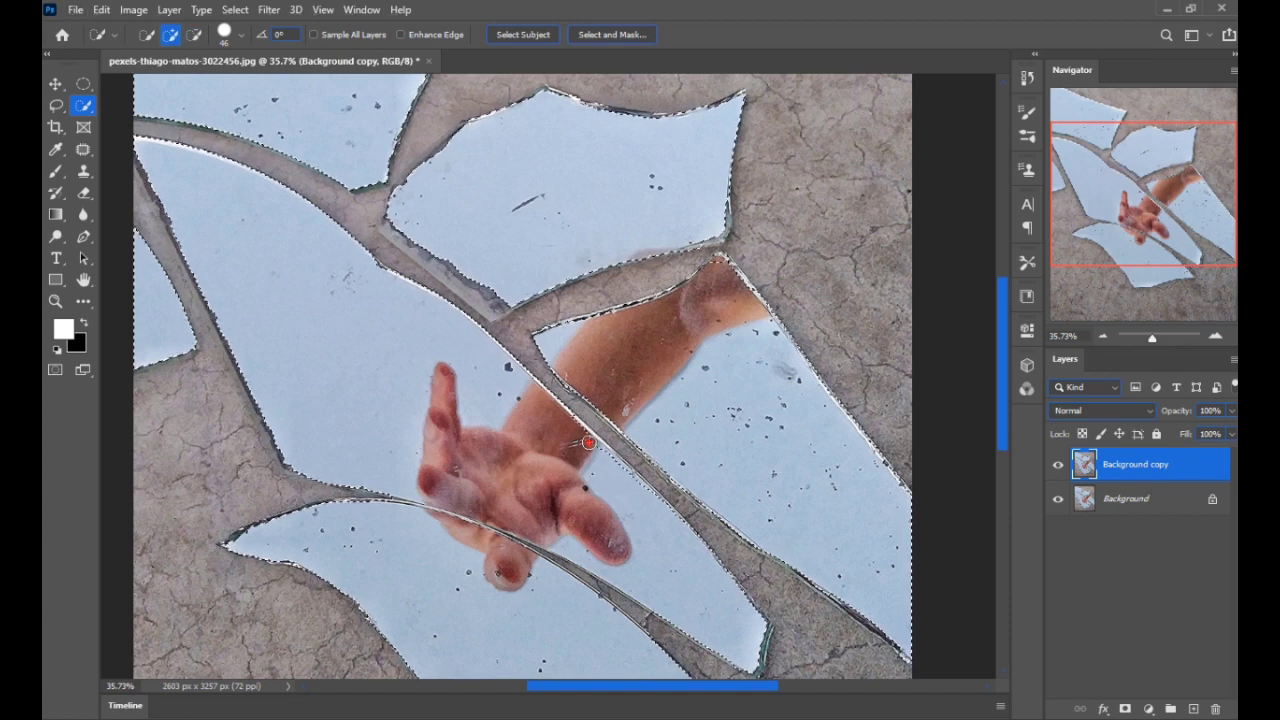
- Refine the selection along the gap between the two lower shards, beside the reflected fingers
scroll(595, 600, down, 4)
scroll(595, 600, right, 1)
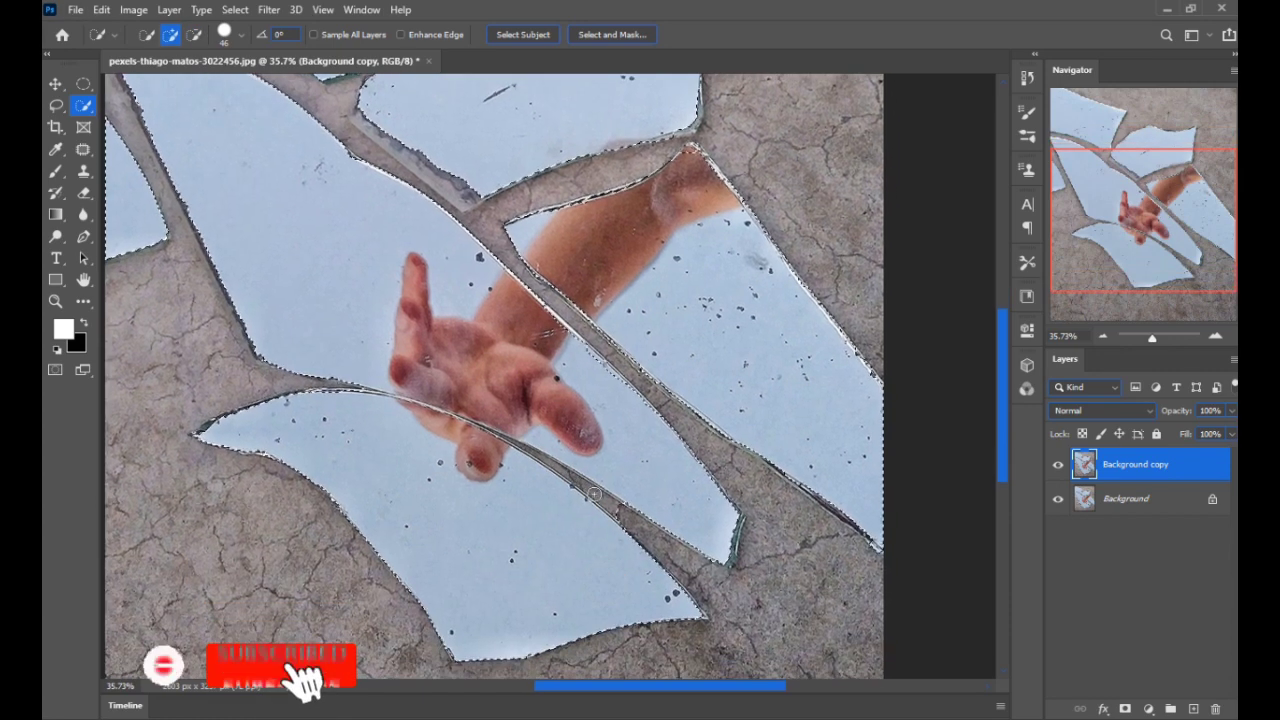
scroll(609, 509, up, 2)
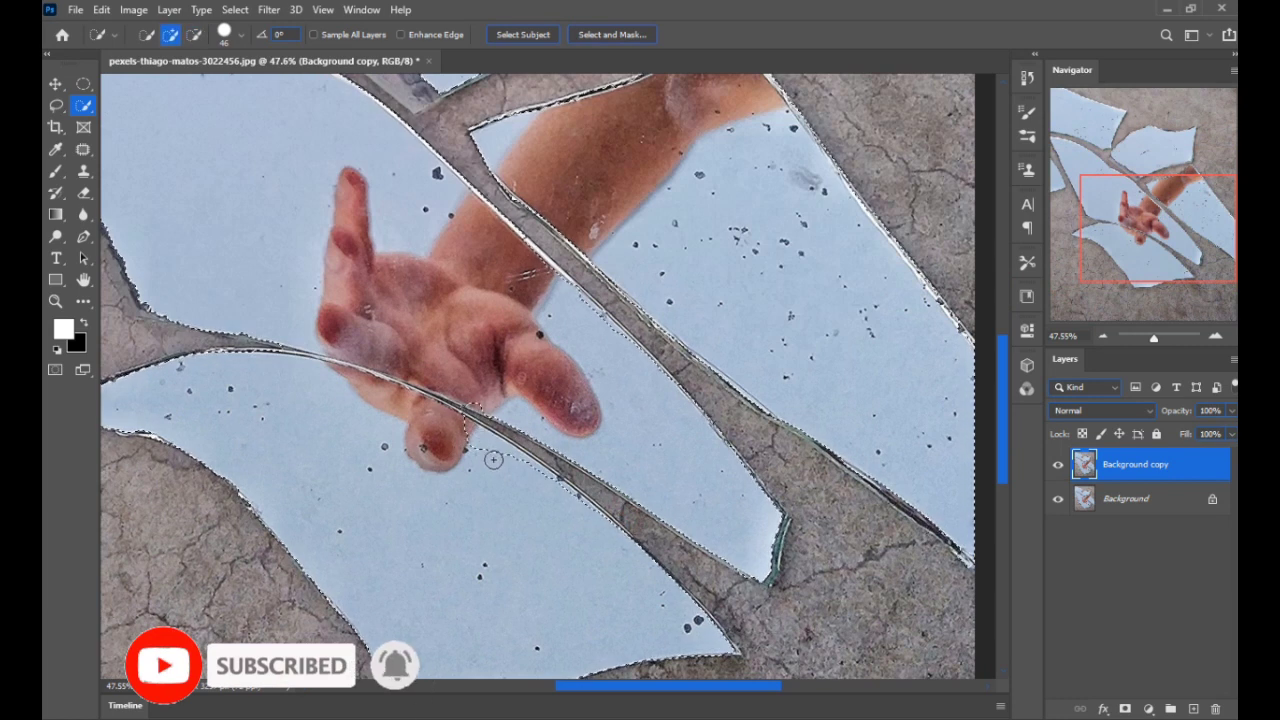
scroll(491, 454, up, 2)
click(437, 427)
mouse_move(437, 427)
mouse_down()
mouse_move(503, 465)
mouse_move(454, 416)
mouse_move(536, 470)
mouse_up()
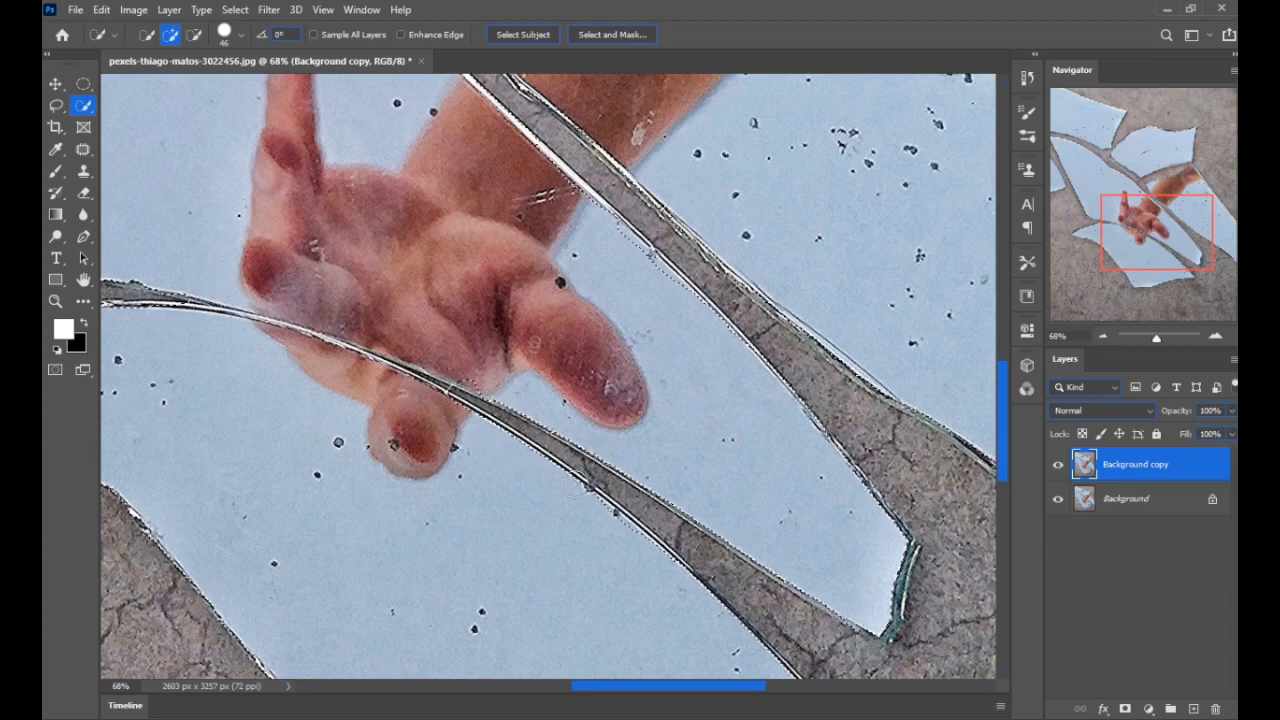
- Exclude the thin crack running across the reflected hand from the selection, using brush size 14
mouse_move(453, 367)
mouse_down()
mouse_move(424, 392)
mouse_move(503, 399)
mouse_move(546, 420)
mouse_move(312, 298)
mouse_move(512, 416)
mouse_move(628, 438)
mouse_move(467, 342)
mouse_move(397, 325)
mouse_up()
scroll(480, 390, up, 5)
mouse_move(403, 397)
mouse_down()
mouse_move(623, 409)
mouse_move(417, 348)
mouse_up()
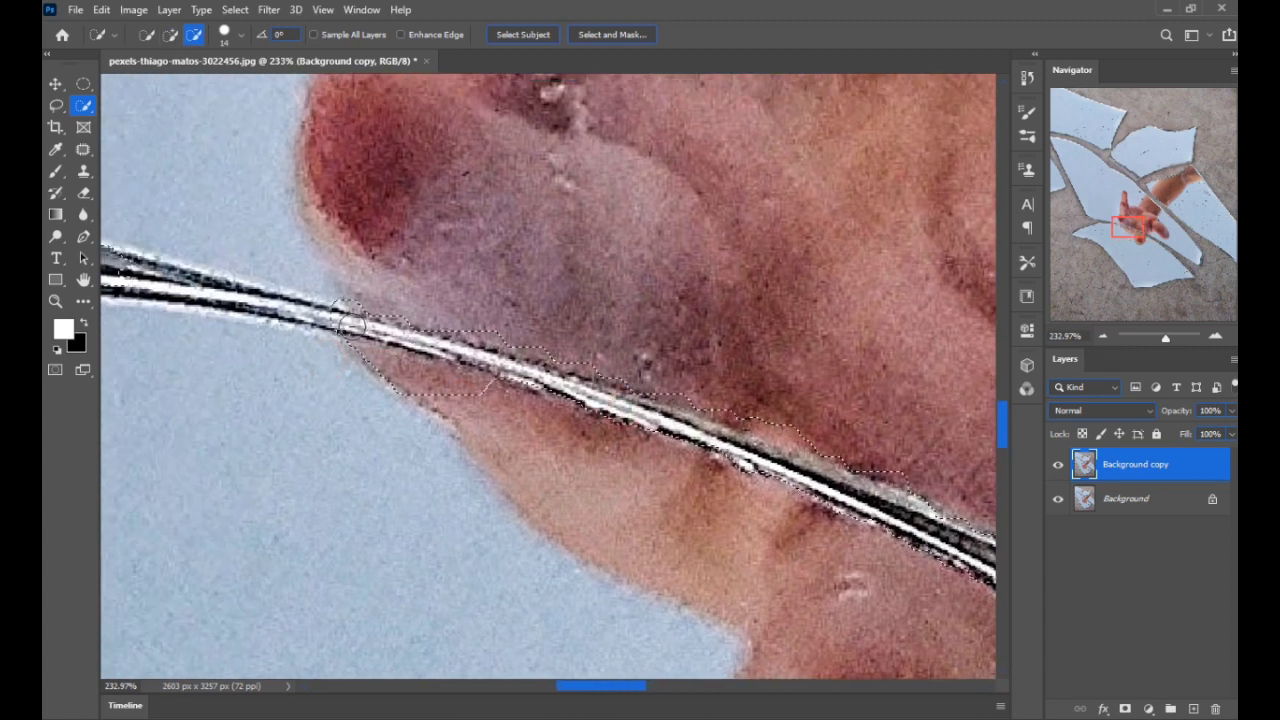
mouse_move(457, 423)
mouse_down()
mouse_move(491, 400)
mouse_move(330, 348)
mouse_up()
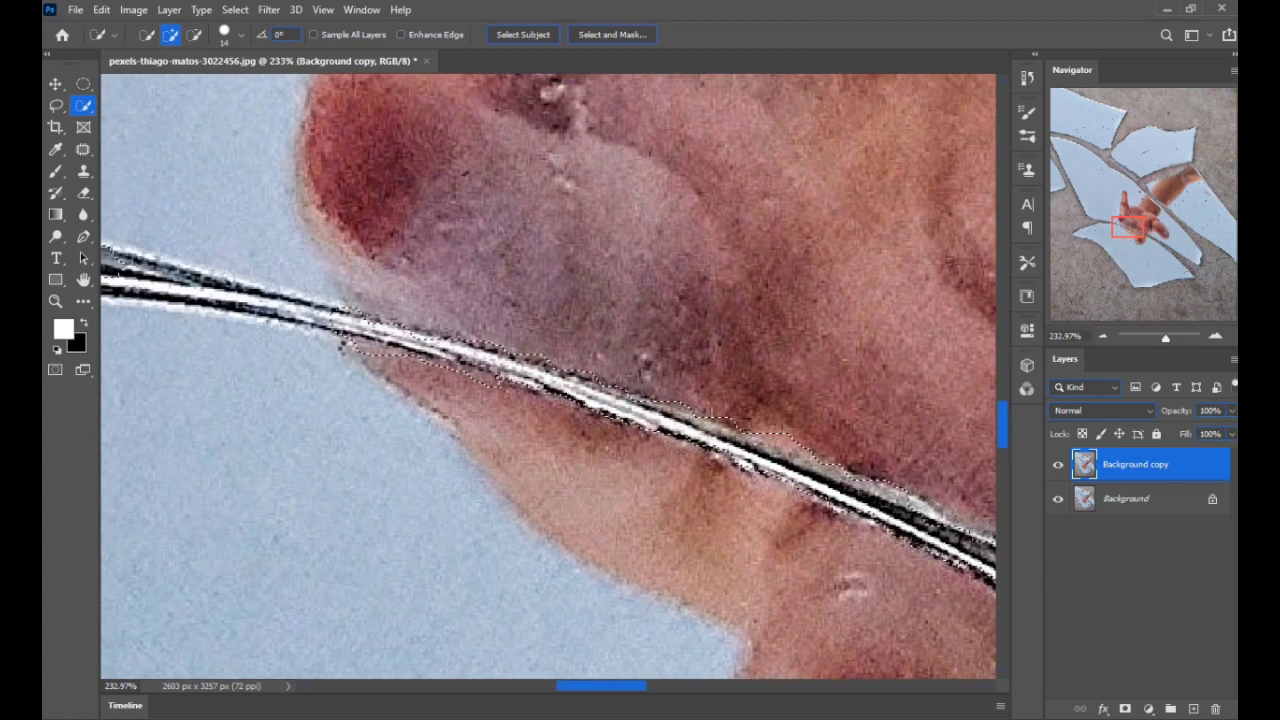
drag(708, 413, 497, 368)
scroll(497, 368, down, 3)
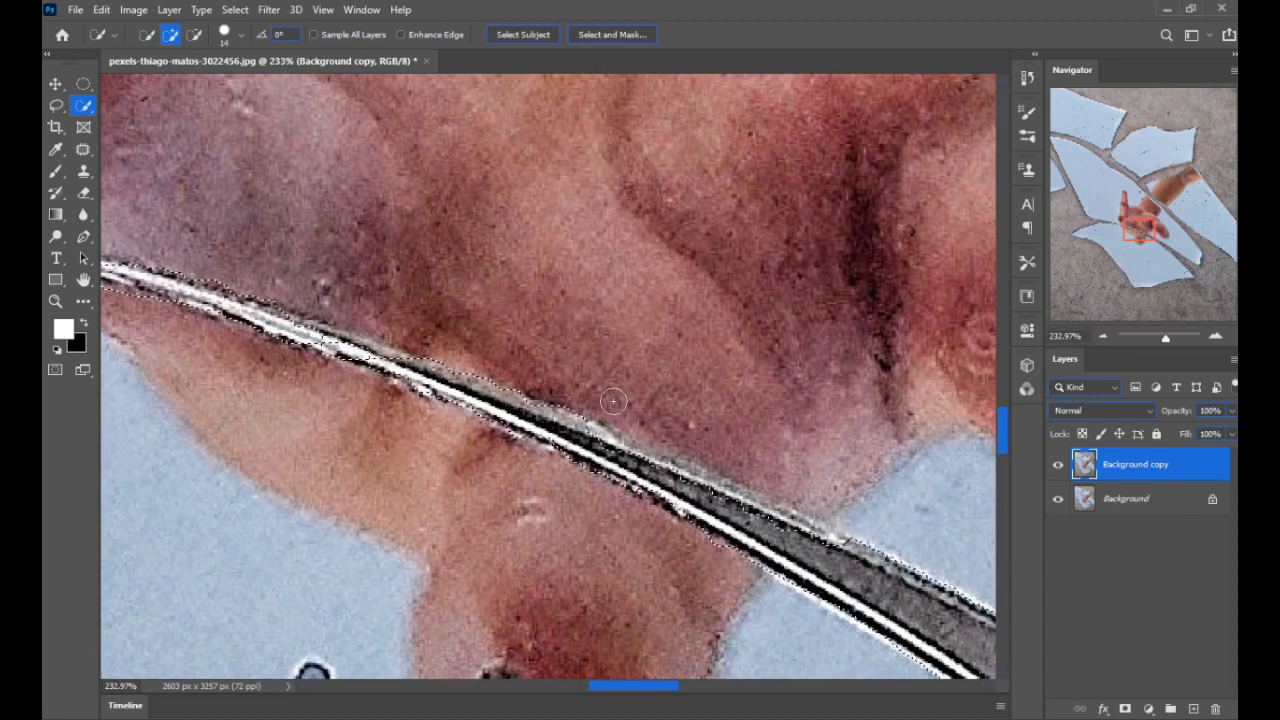
- Add a layer mask to the Background copy layer from the finished shard selection
scroll(652, 467, down, 6)
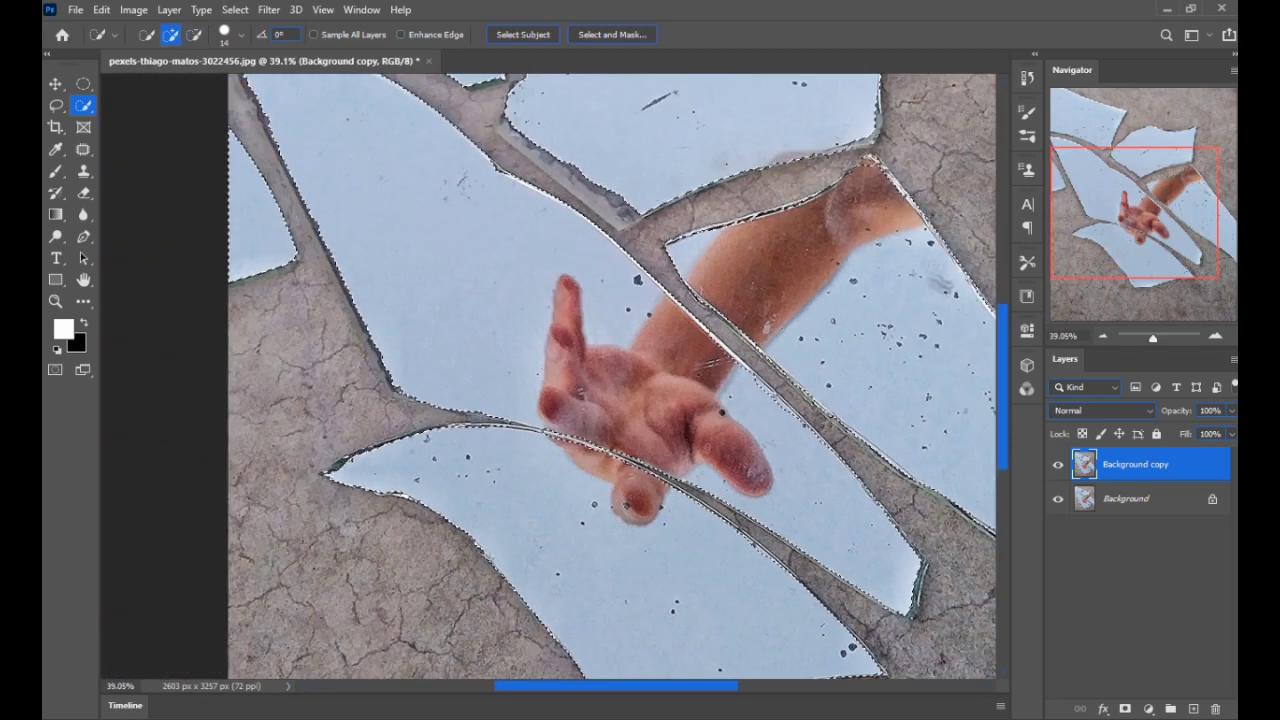
scroll(733, 381, up, 5)
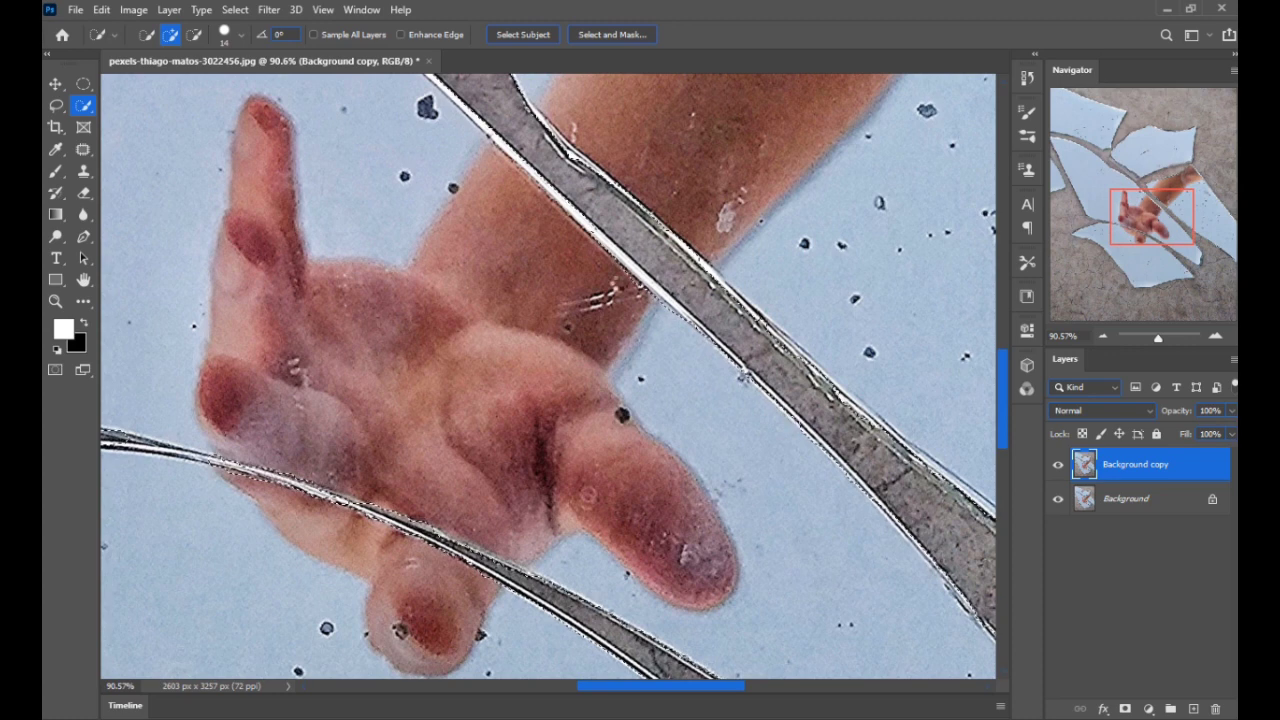
scroll(796, 427, down, 4)
scroll(555, 171, down, 4)
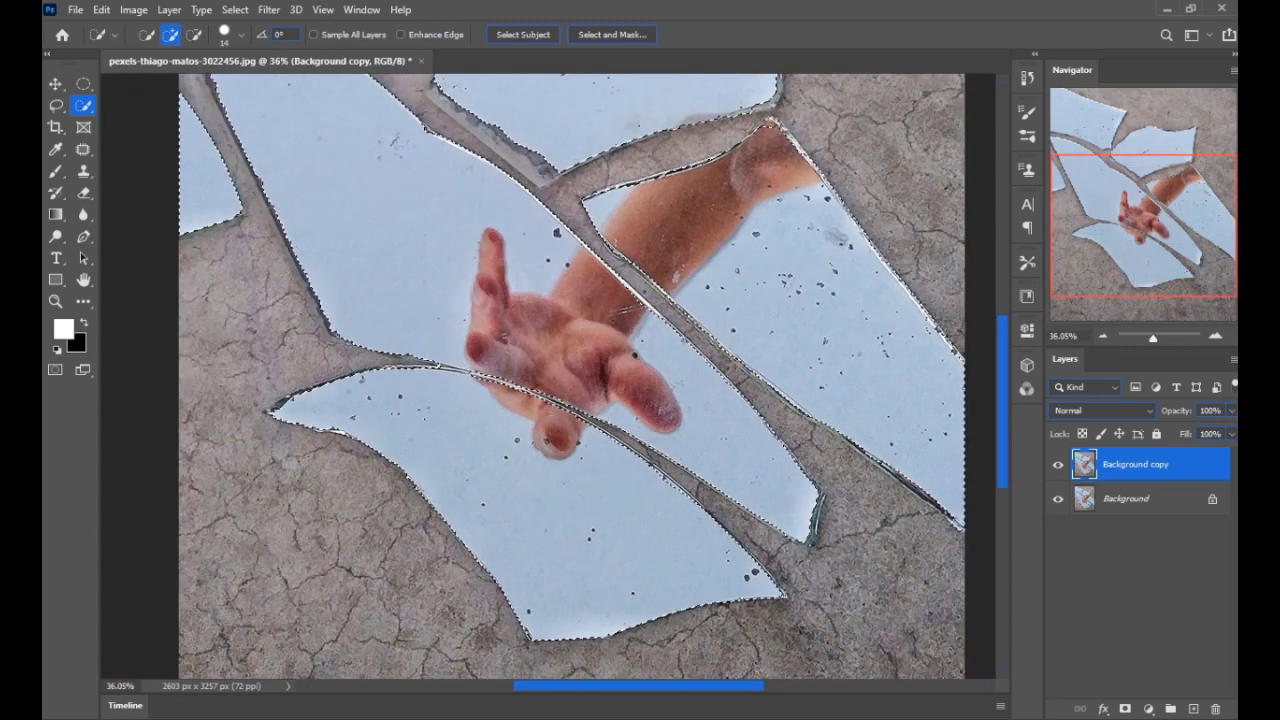
drag(555, 171, 559, 251)
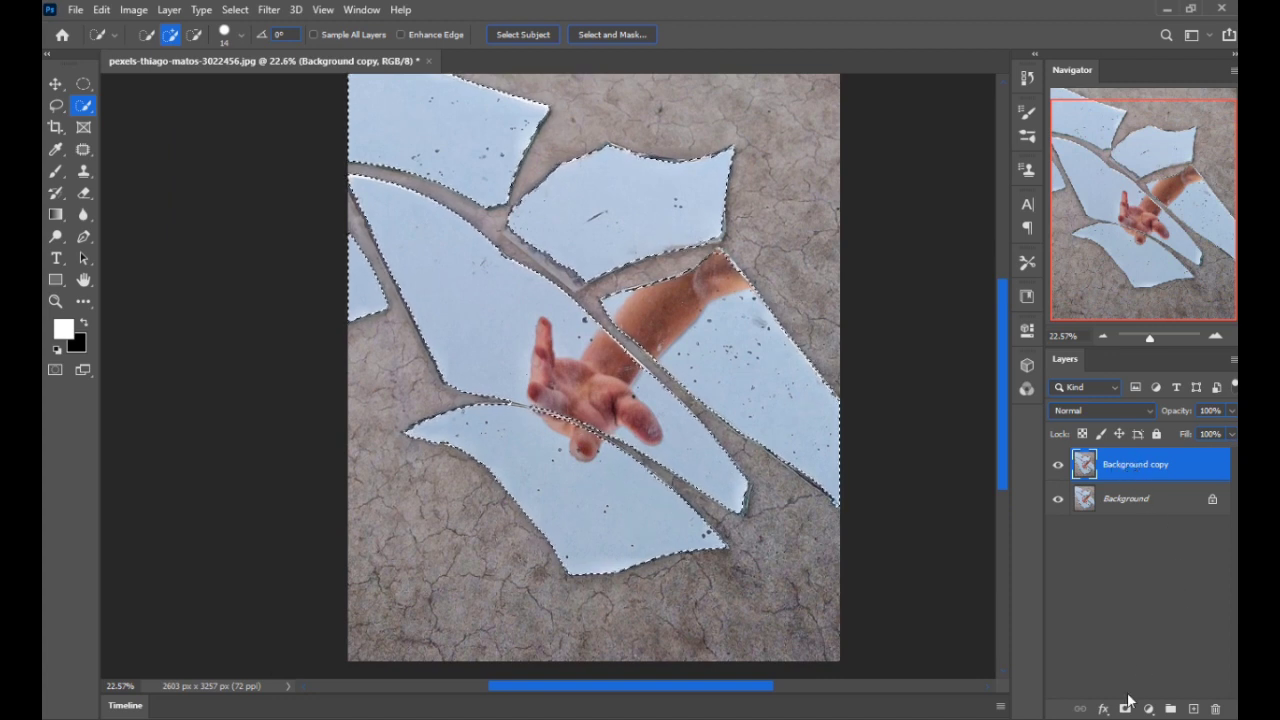
click(1122, 709)
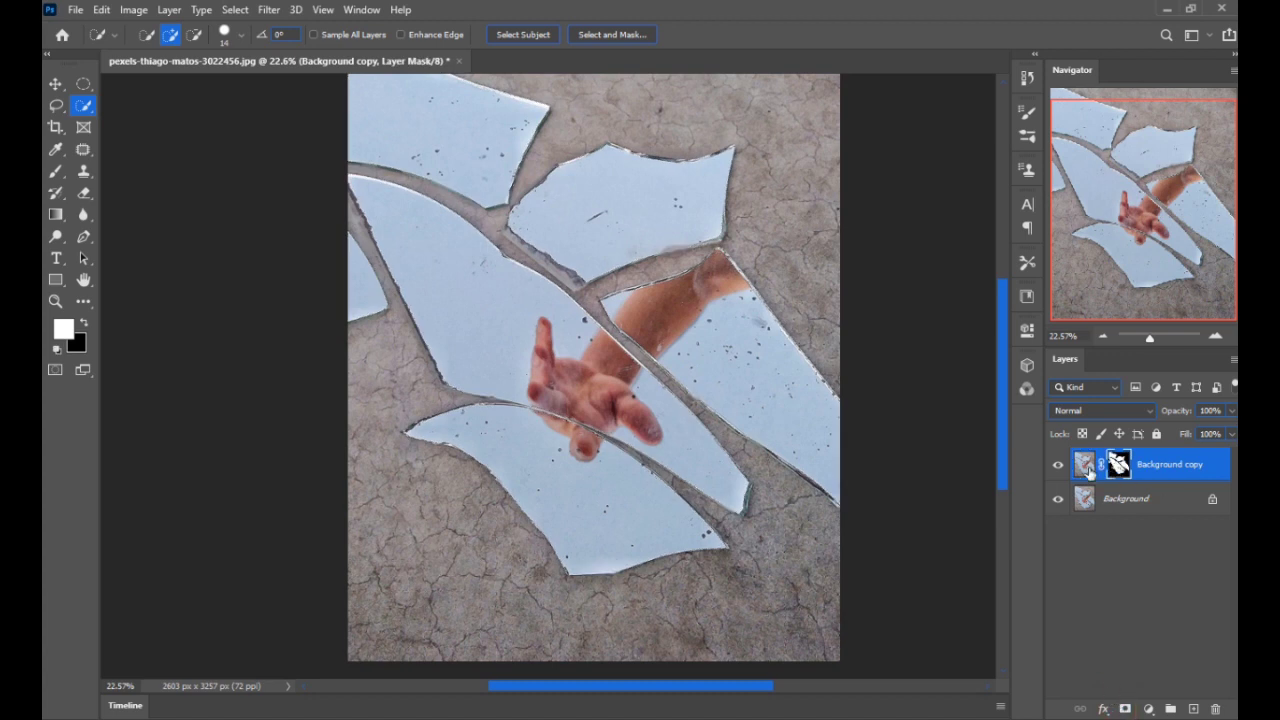
- Place the dom-hill-nimEITcTNyY-unsplash photo as an embedded image above the masked layer
click(56, 86)
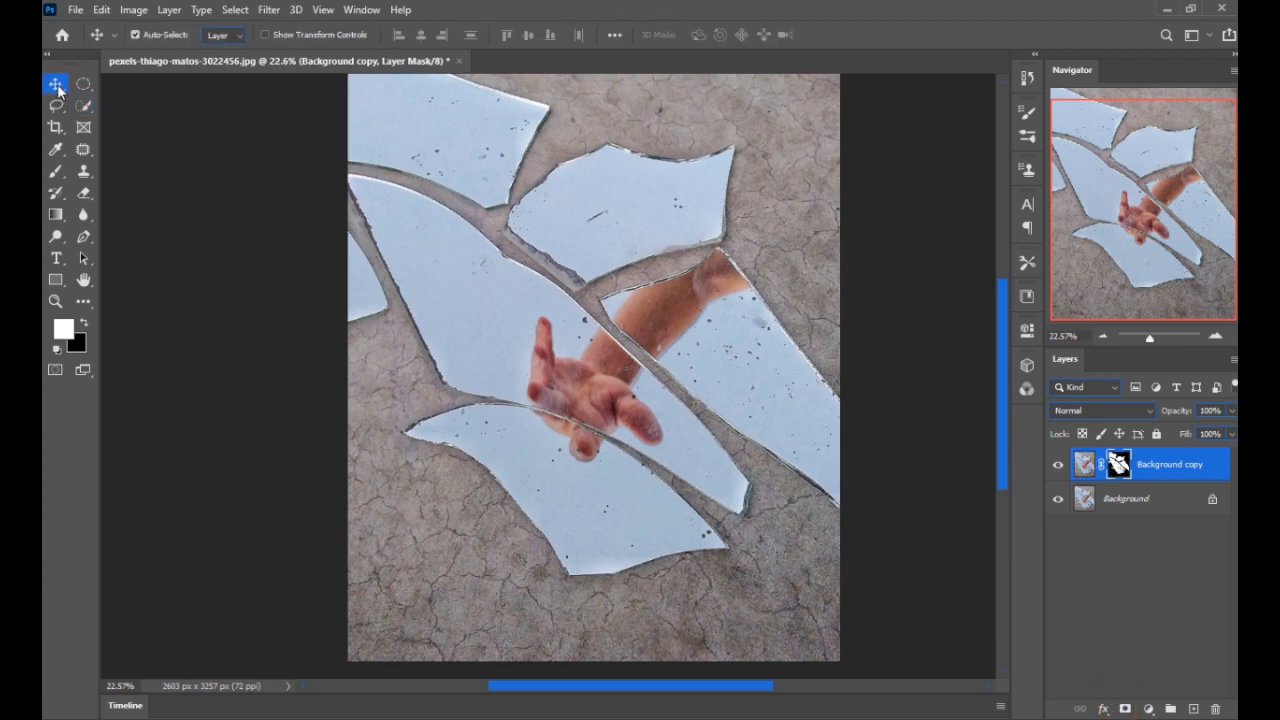
click(74, 10)
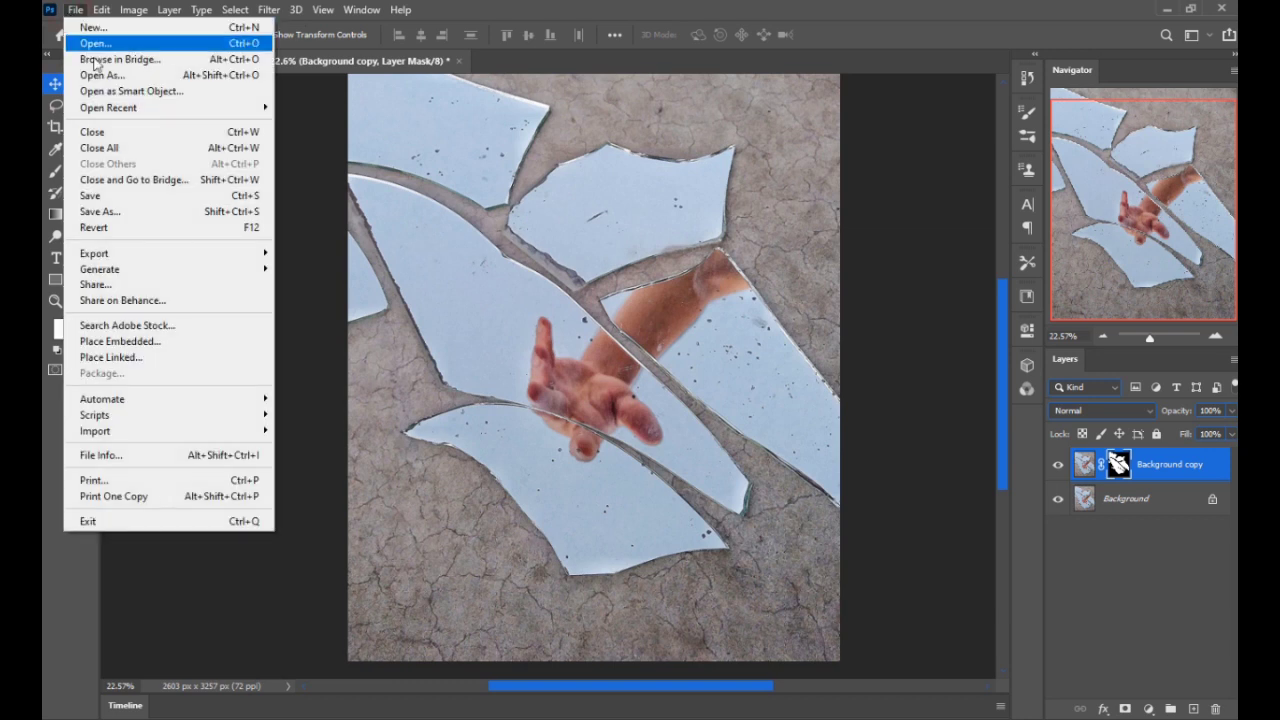
click(139, 342)
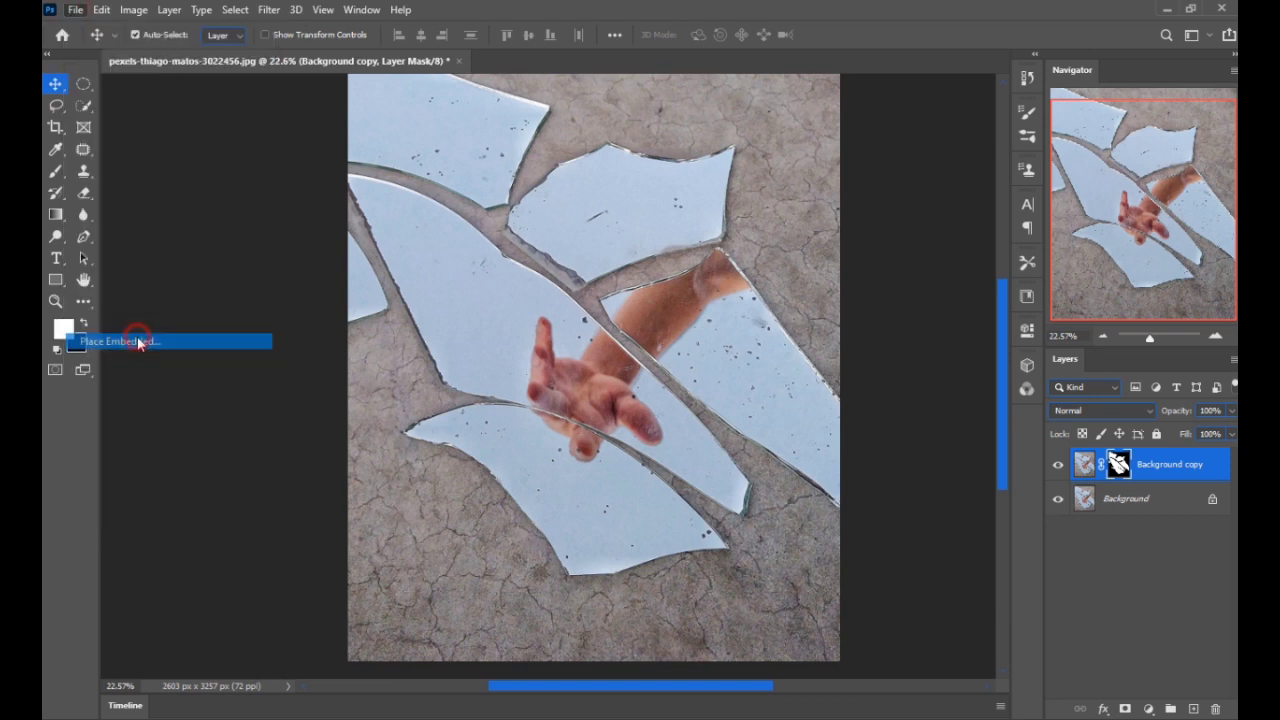
click(221, 165)
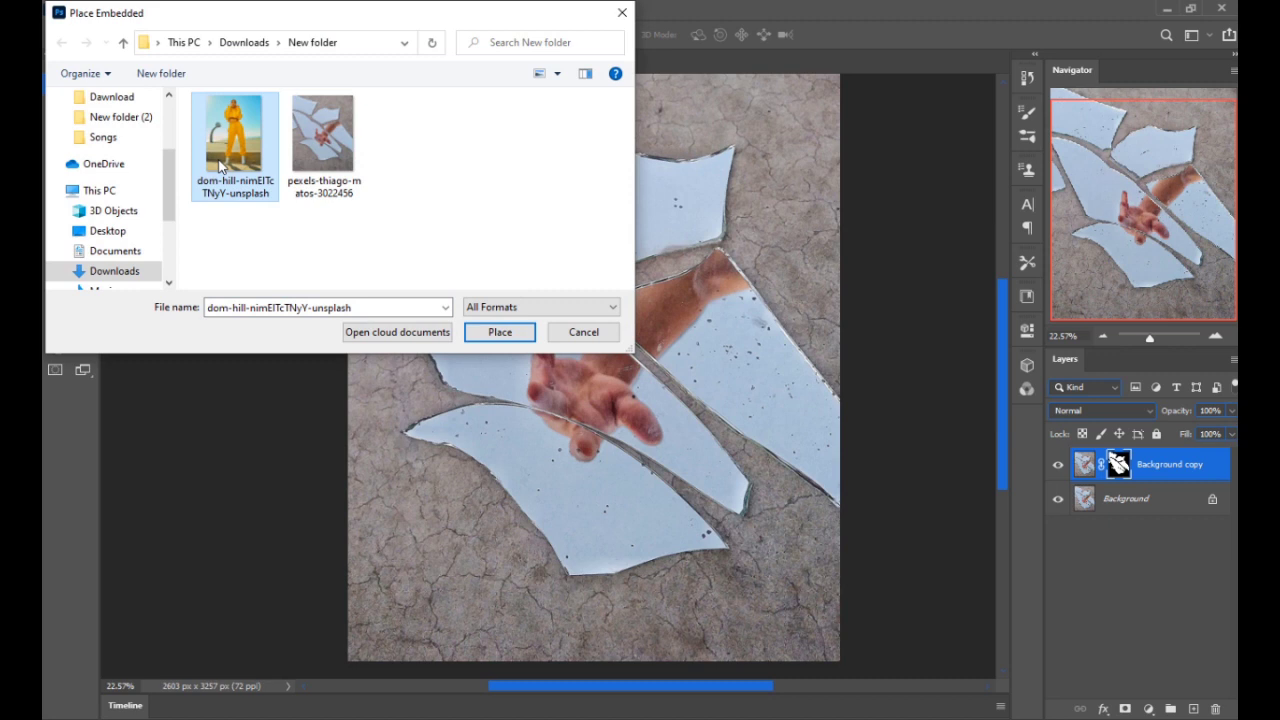
click(497, 340)
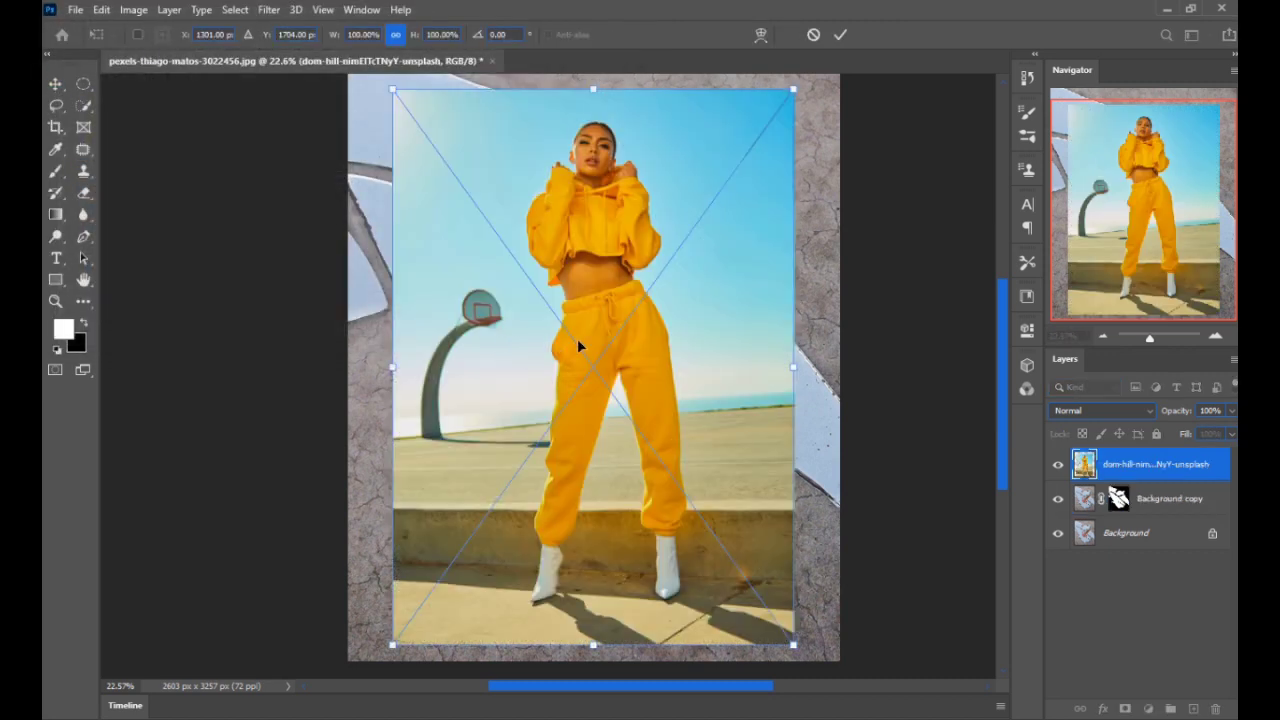
- Rotate the placed photo to about -35.4°, scale it to about 110%, and position it over the mirror shards
drag(817, 93, 674, 98)
drag(669, 315, 620, 292)
drag(864, 531, 900, 491)
drag(702, 485, 741, 402)
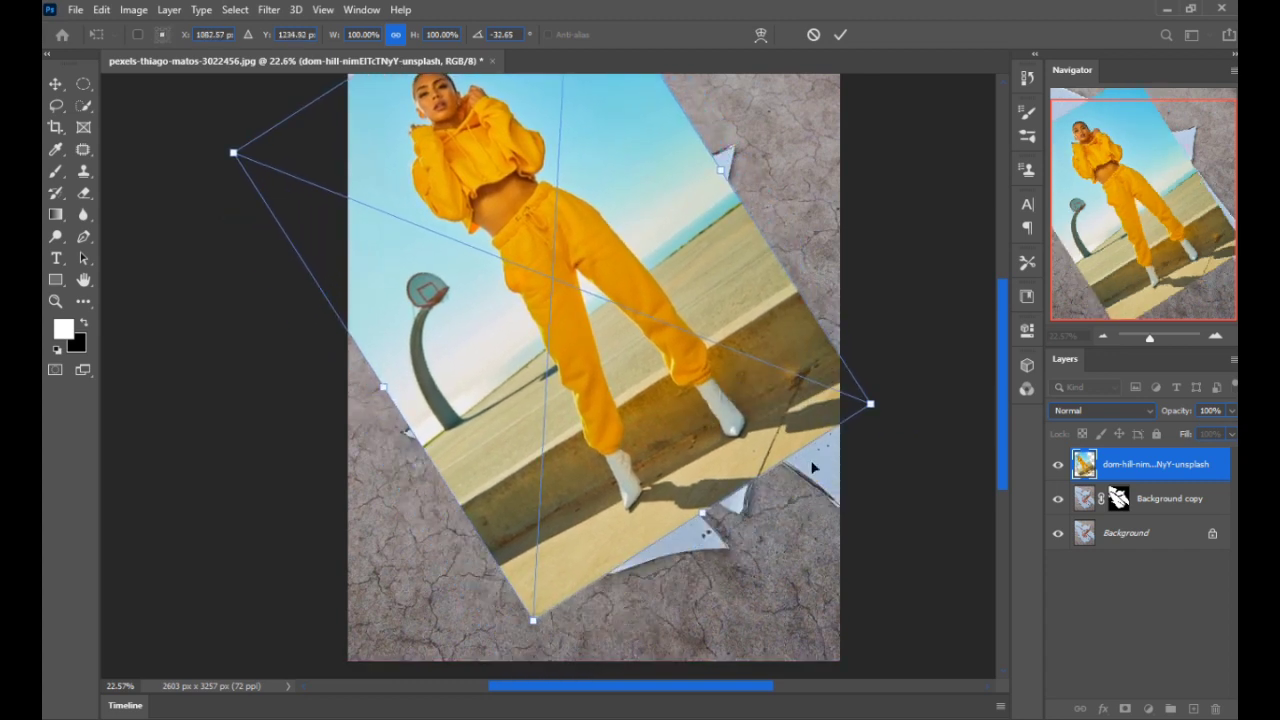
drag(889, 434, 893, 415)
drag(653, 412, 694, 474)
drag(914, 452, 983, 466)
drag(871, 437, 786, 387)
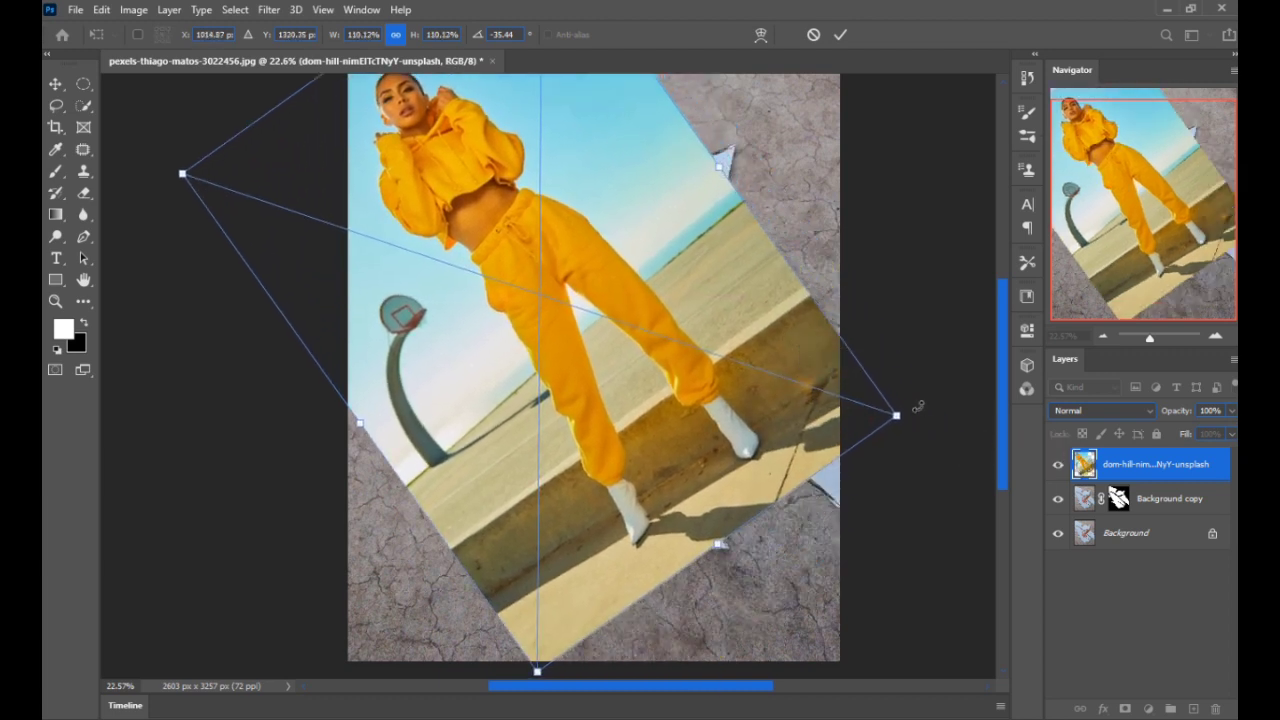
- Rotate the photo to about -37.6°, enlarge it slightly, reposition it over the shards, and commit the transformation
drag(909, 414, 910, 402)
drag(680, 422, 716, 439)
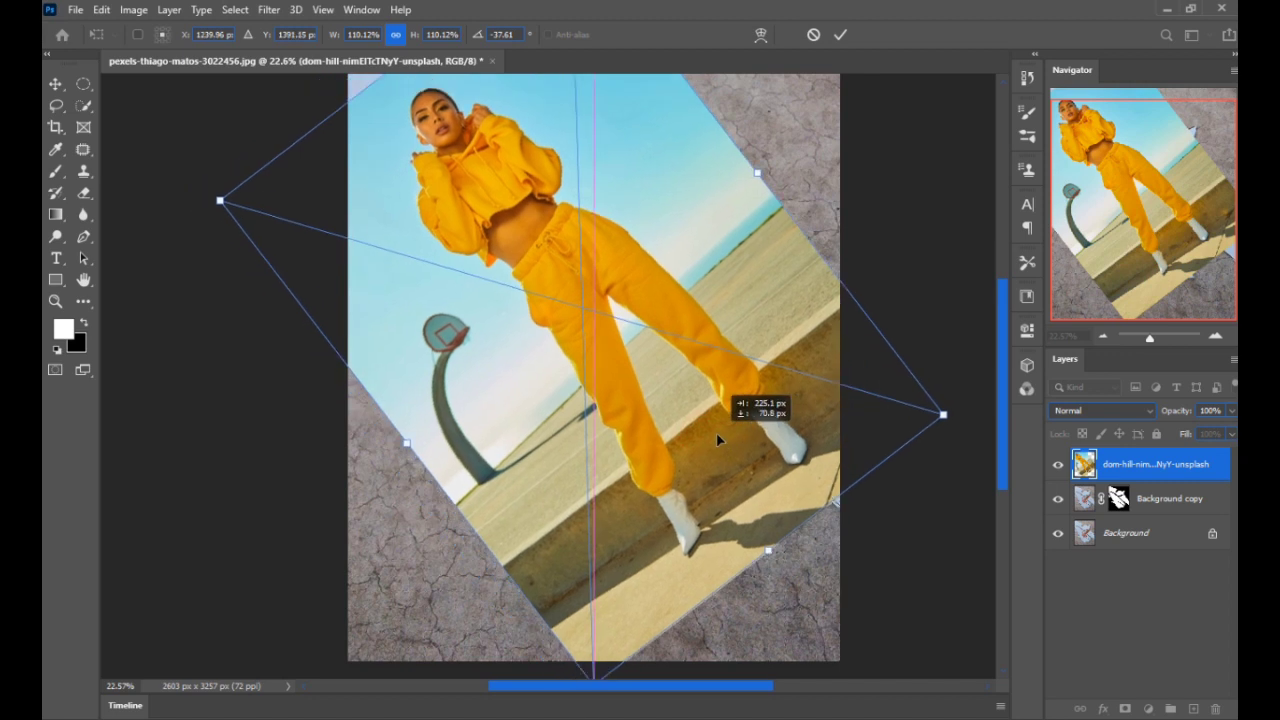
drag(768, 552, 793, 583)
drag(744, 511, 716, 499)
click(840, 35)
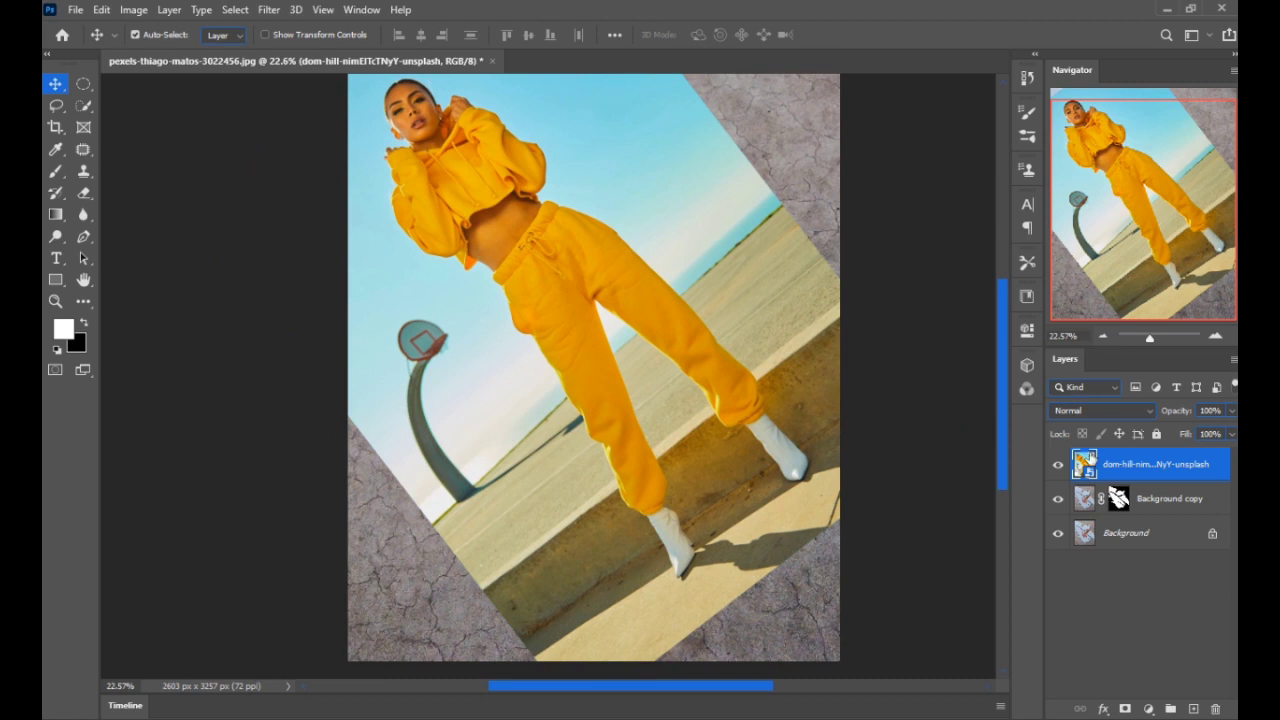
- Clip the placed photo to the masked Background copy layer with a clipping mask
right_click(1107, 473)
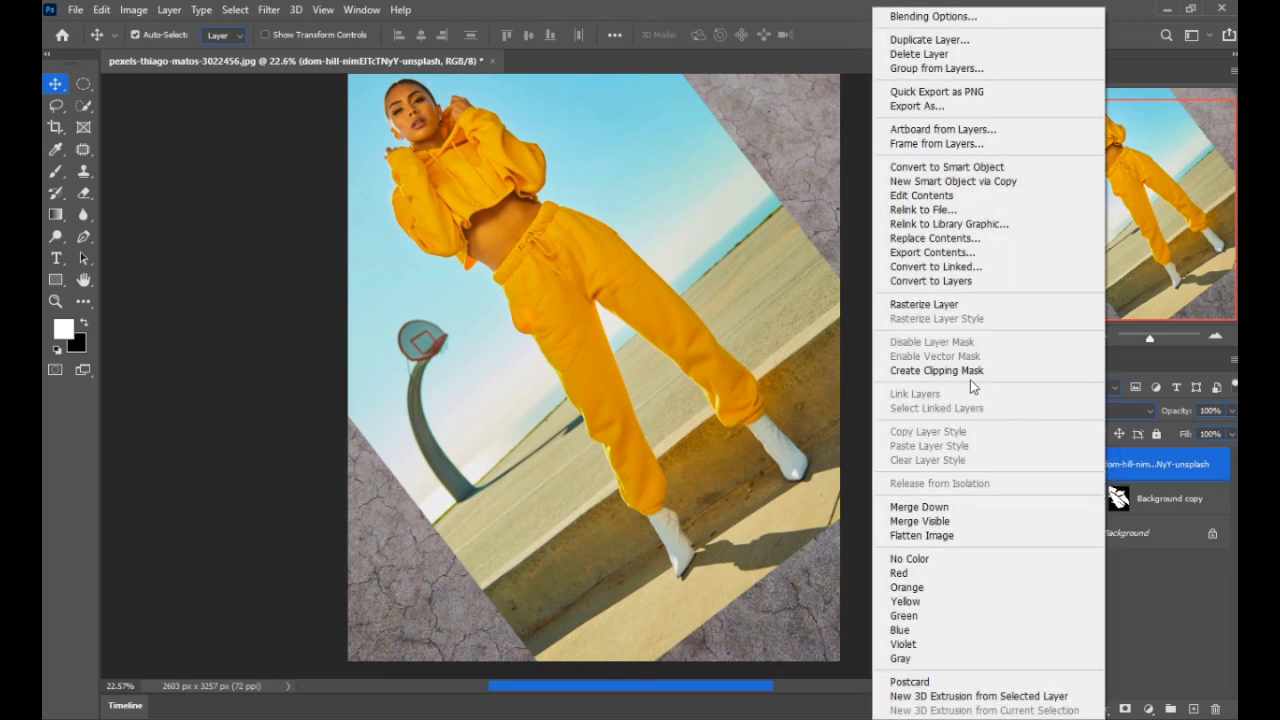
click(955, 371)
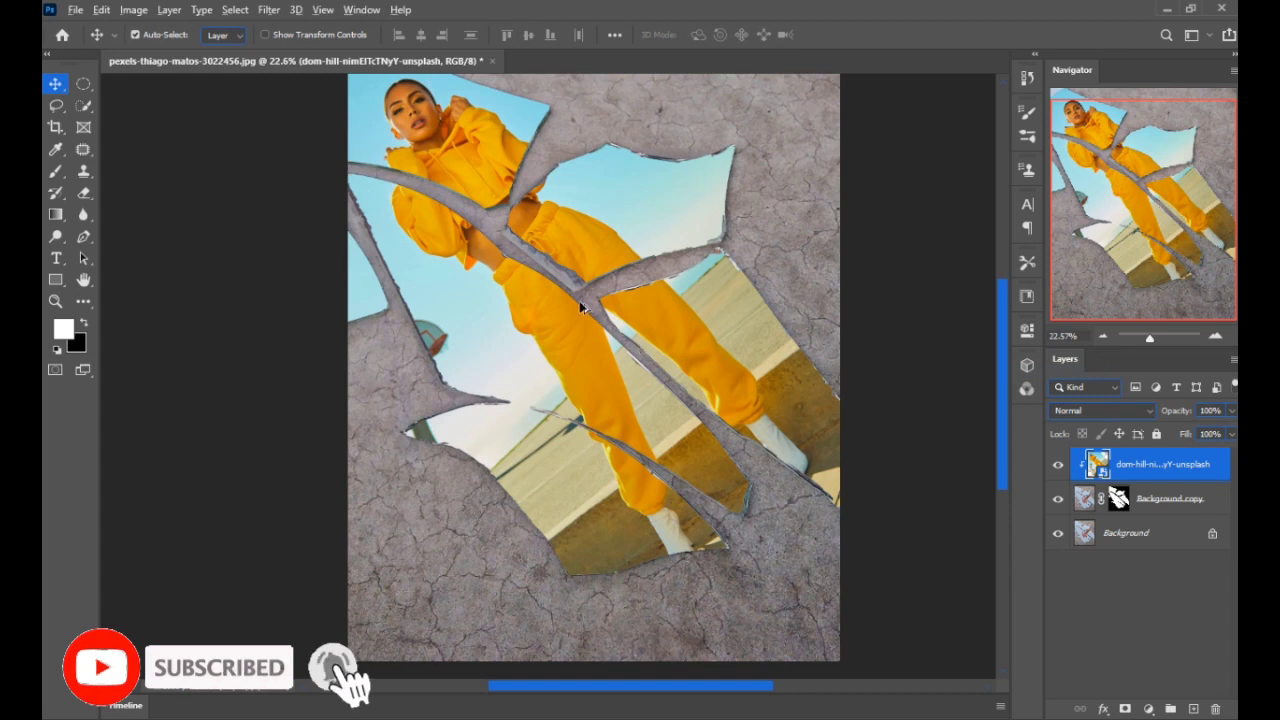
- Add a Color Balance adjustment layer above all layers and set its midtones to Cyan–Red -9 and Yellow–Blue +32
scroll(630, 335, down, 1)
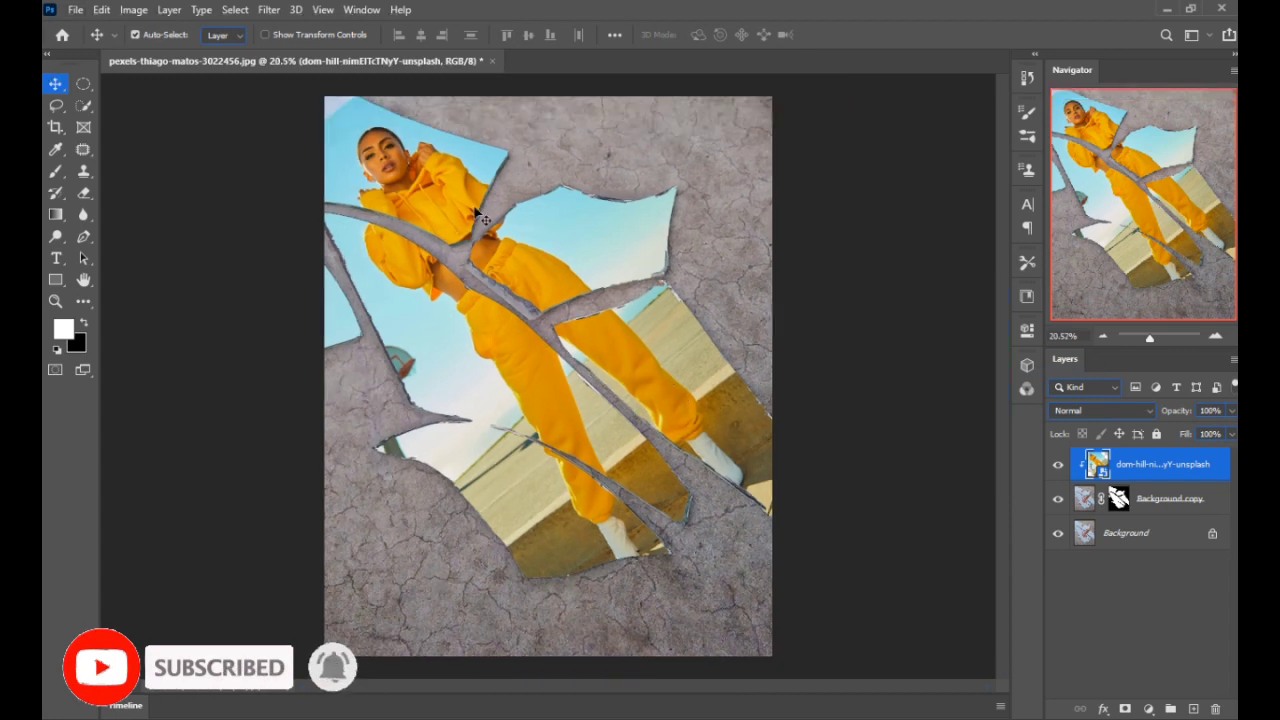
scroll(542, 289, up, 2)
scroll(542, 289, down, 2)
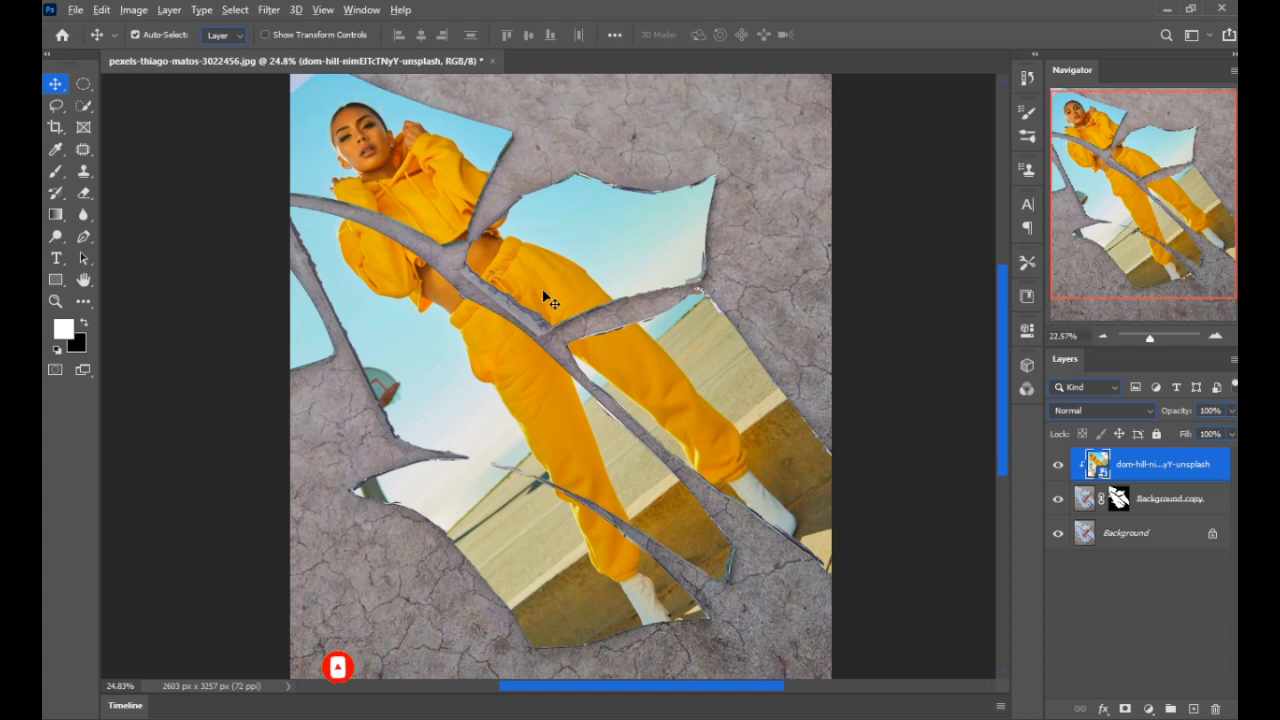
click(1158, 616)
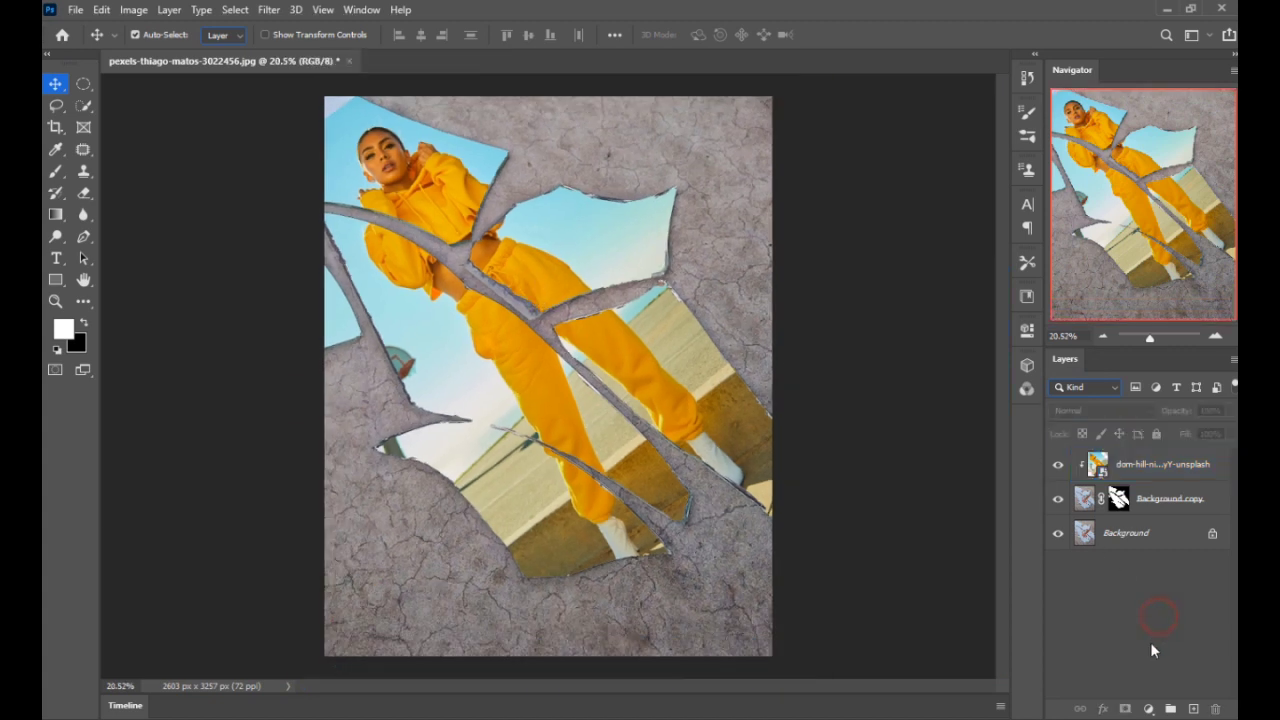
click(1151, 708)
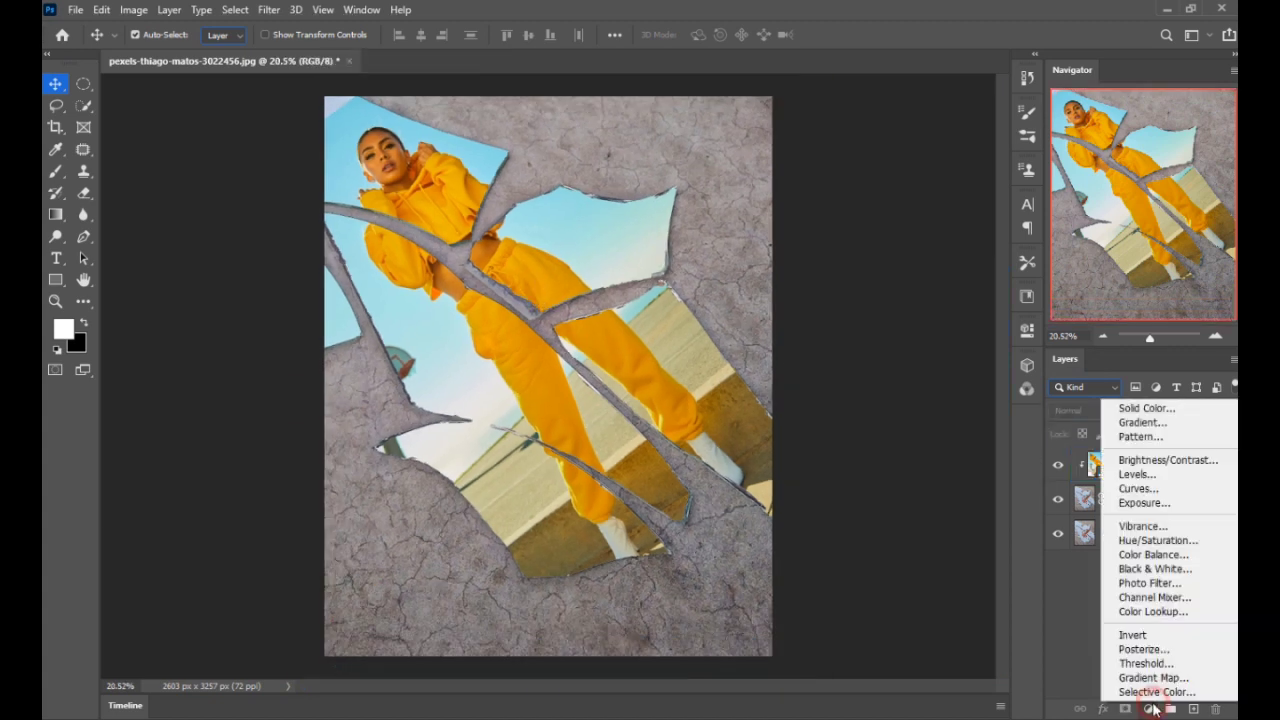
click(1157, 557)
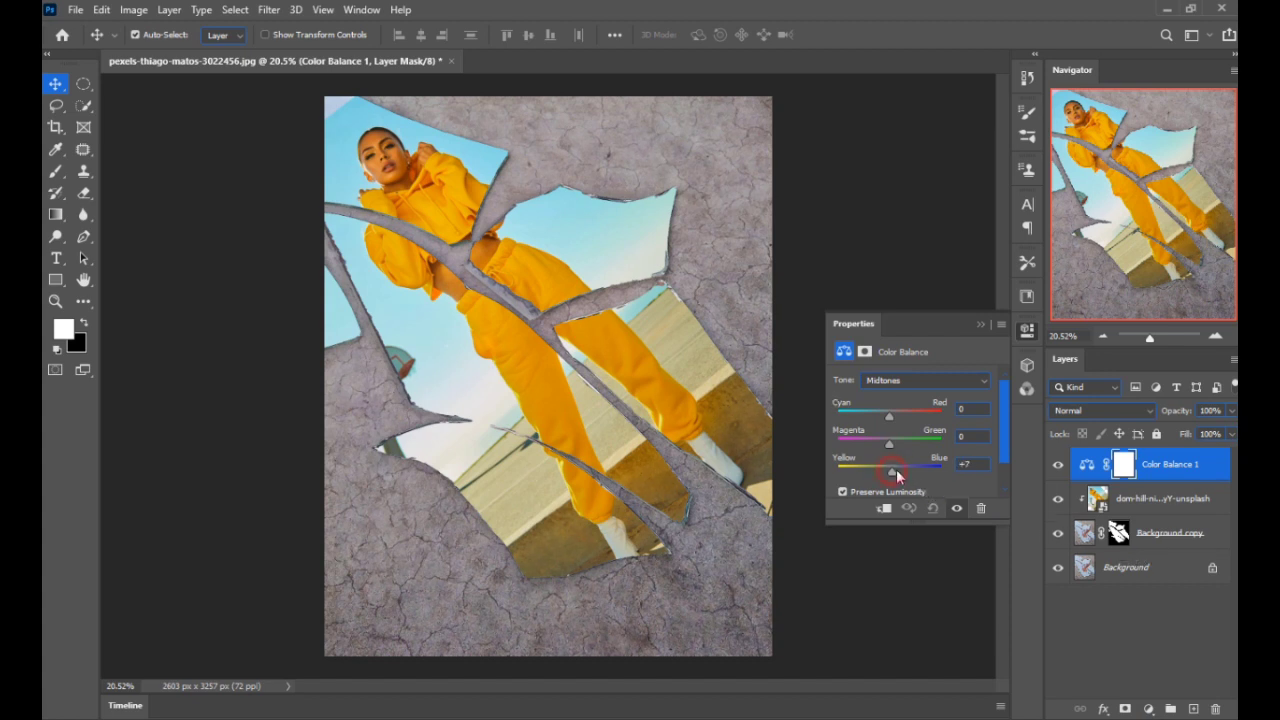
drag(905, 475, 905, 468)
click(884, 418)
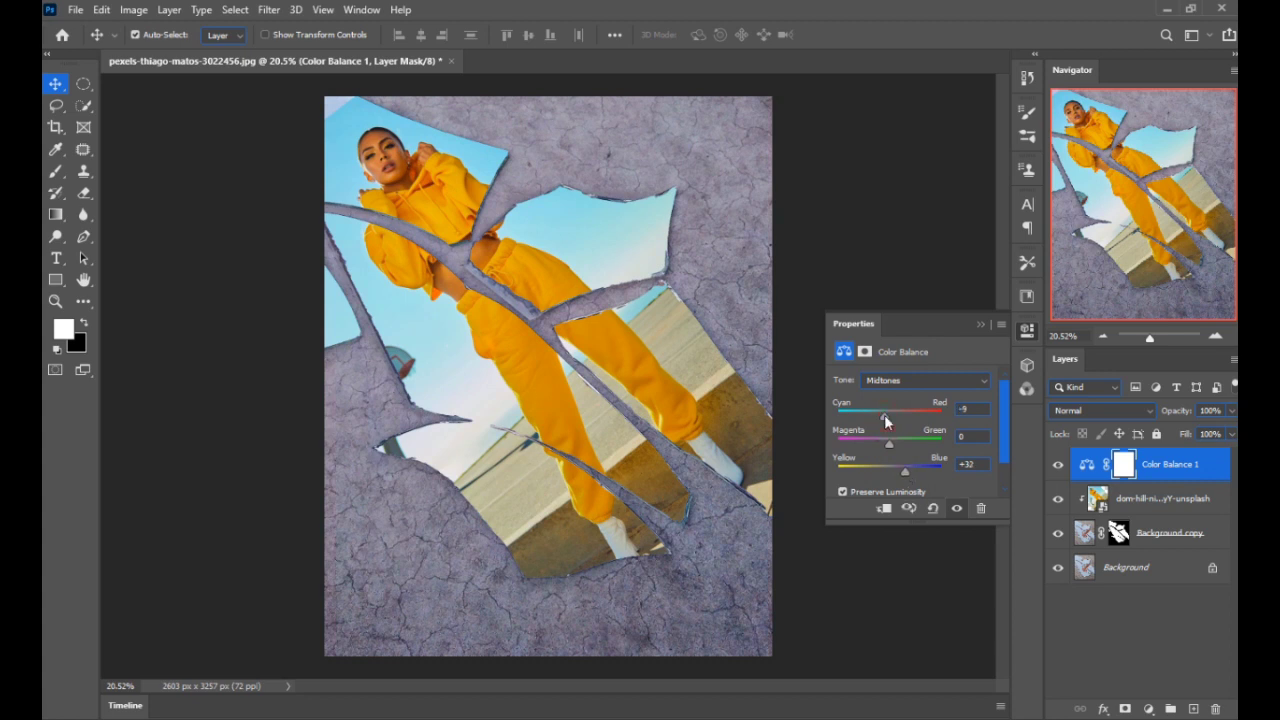
- Set the Color Balance highlights to +15 on the Yellow–Blue range and close the adjustment's settings
click(918, 380)
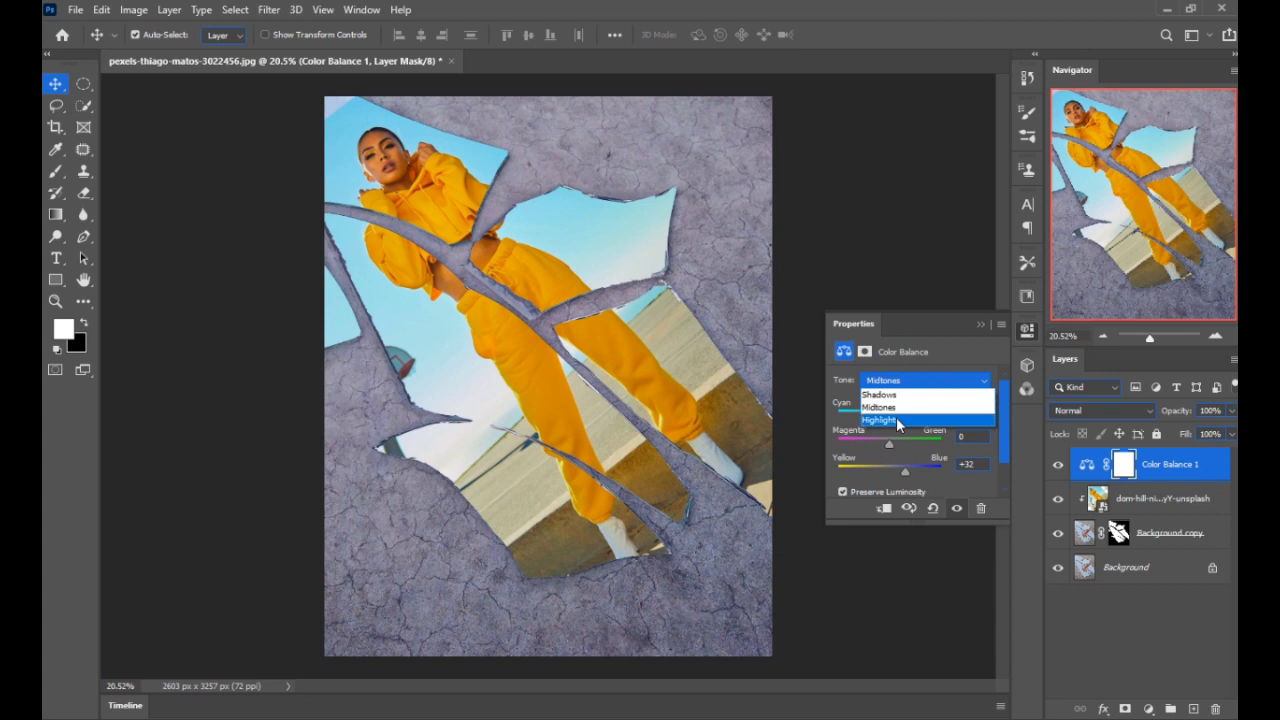
click(896, 419)
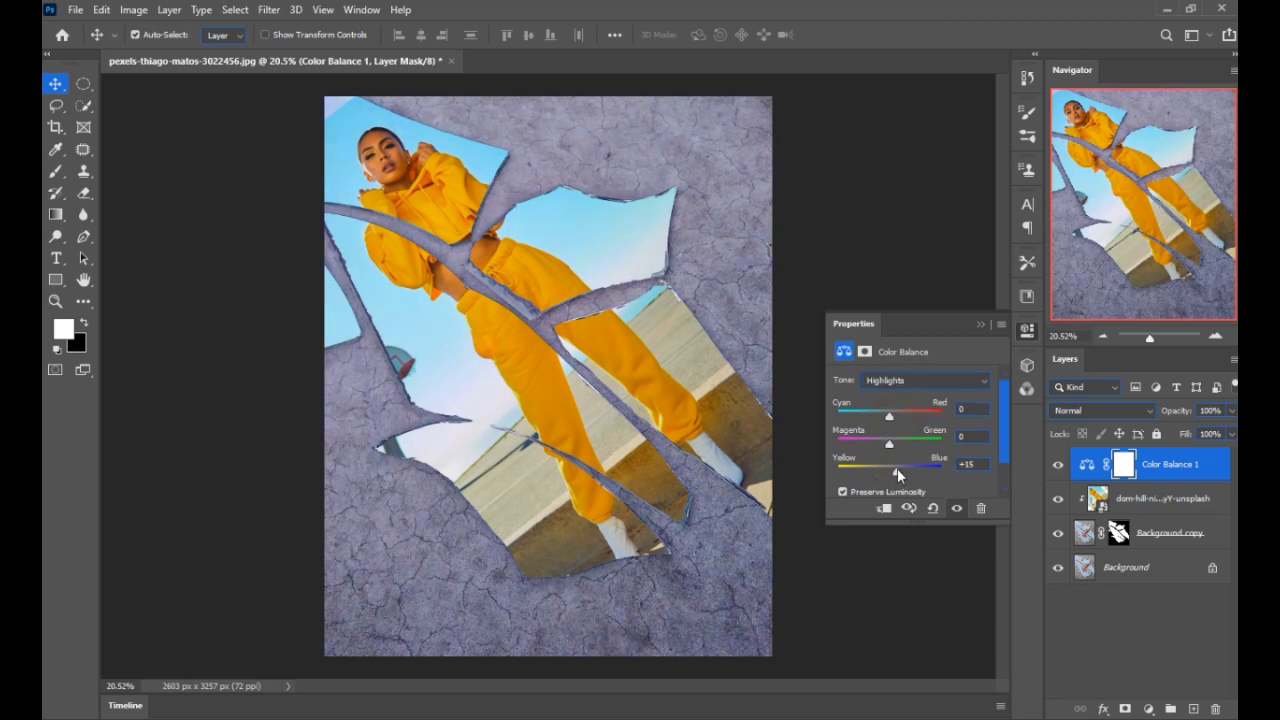
click(979, 326)
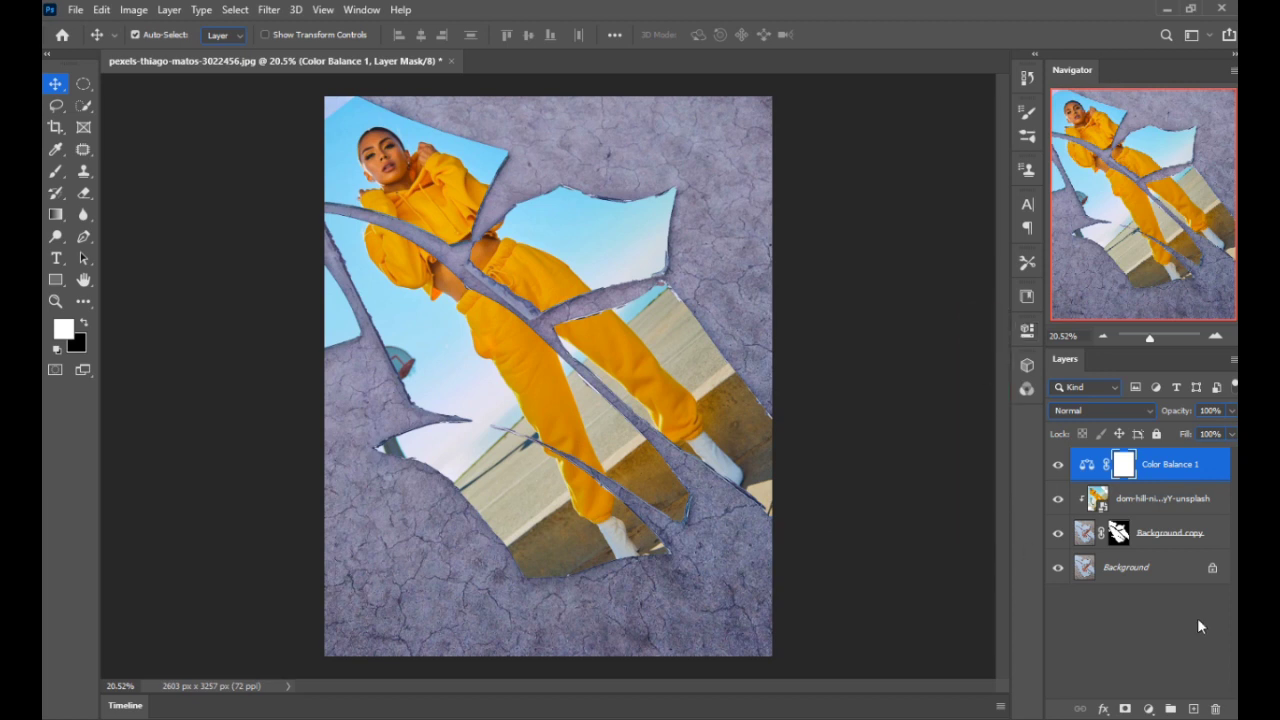
- Add a Levels adjustment layer directly above the dom-hill photo layer, set its black input level to 30, and deselect all layers
click(1181, 500)
click(1144, 706)
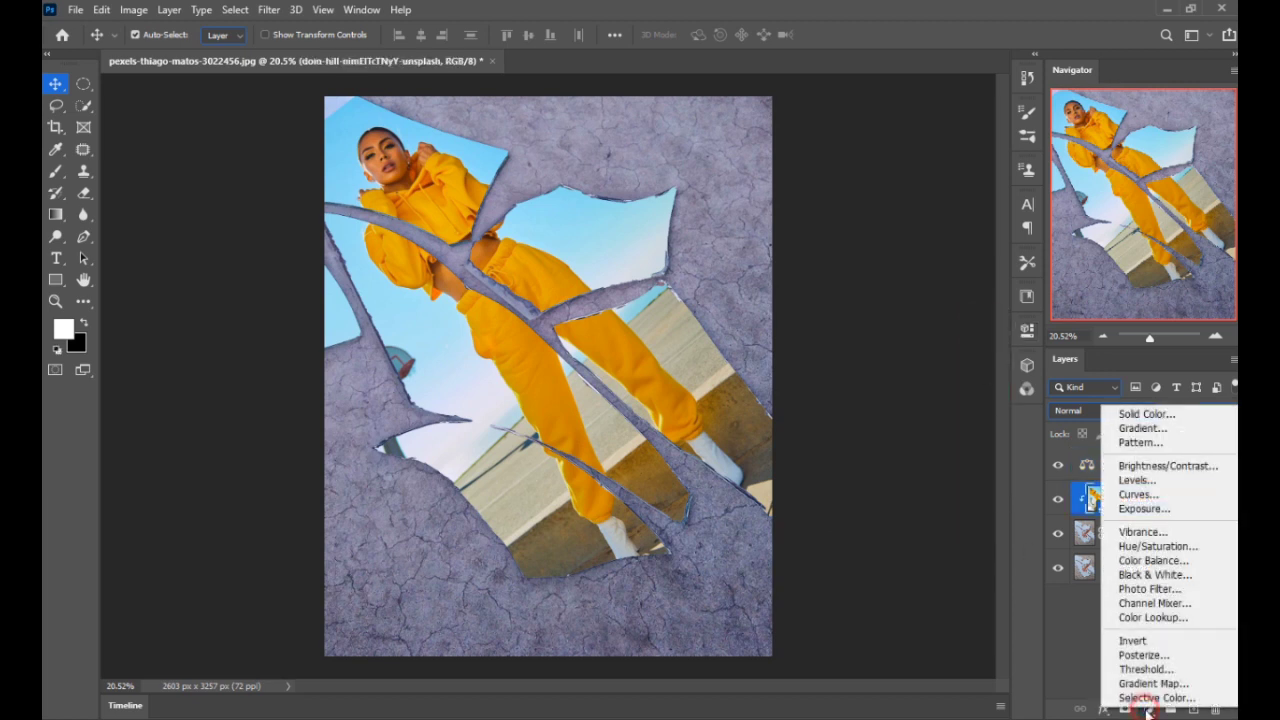
click(1150, 486)
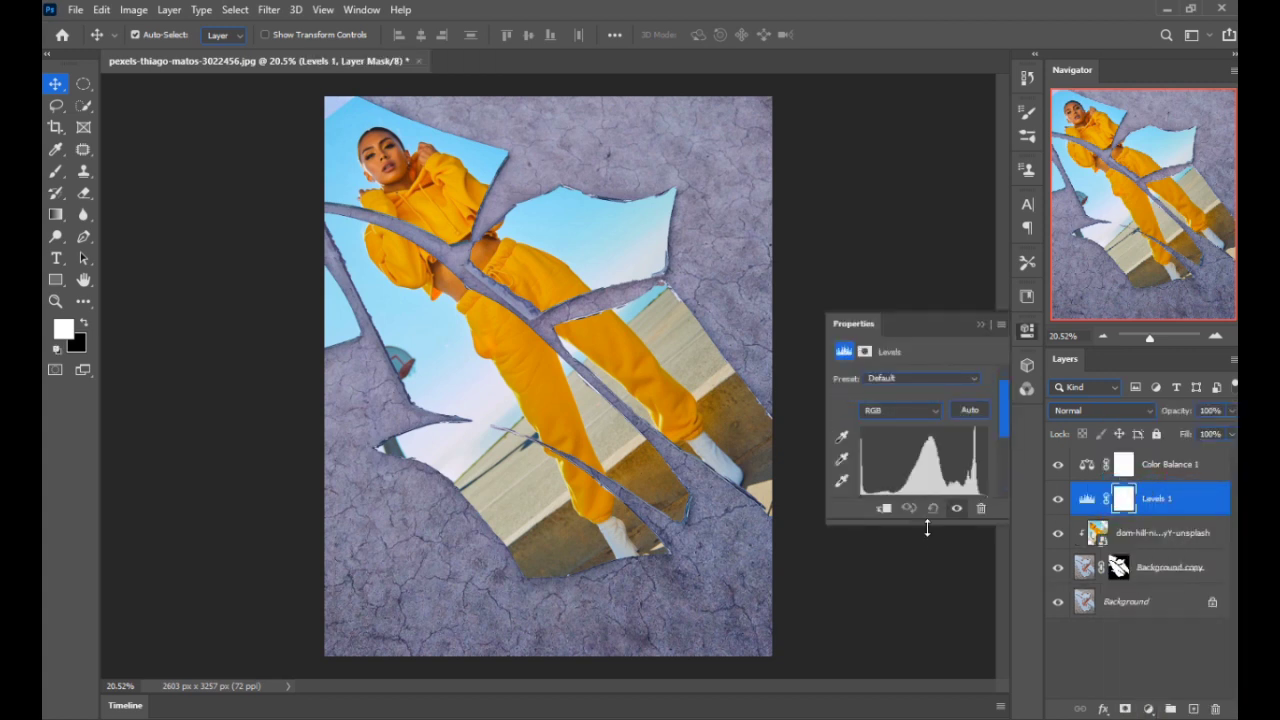
drag(926, 527, 930, 572)
drag(862, 502, 931, 504)
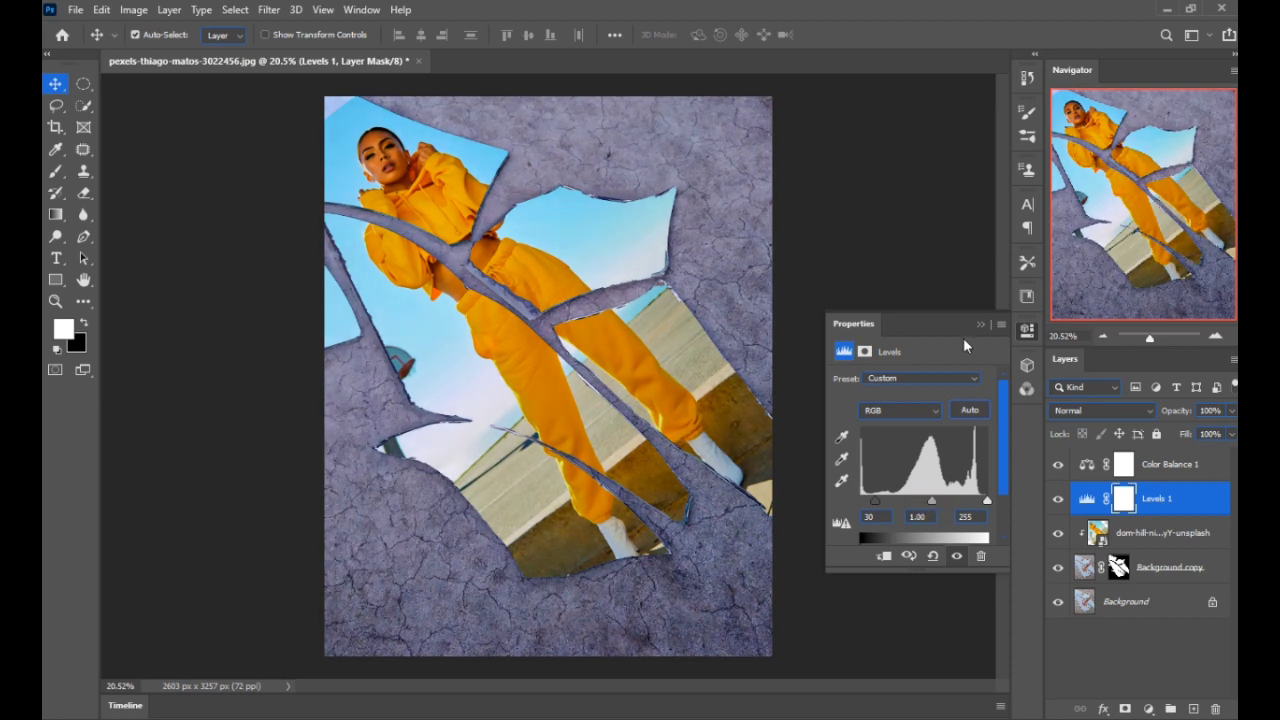
click(985, 327)
click(953, 470)
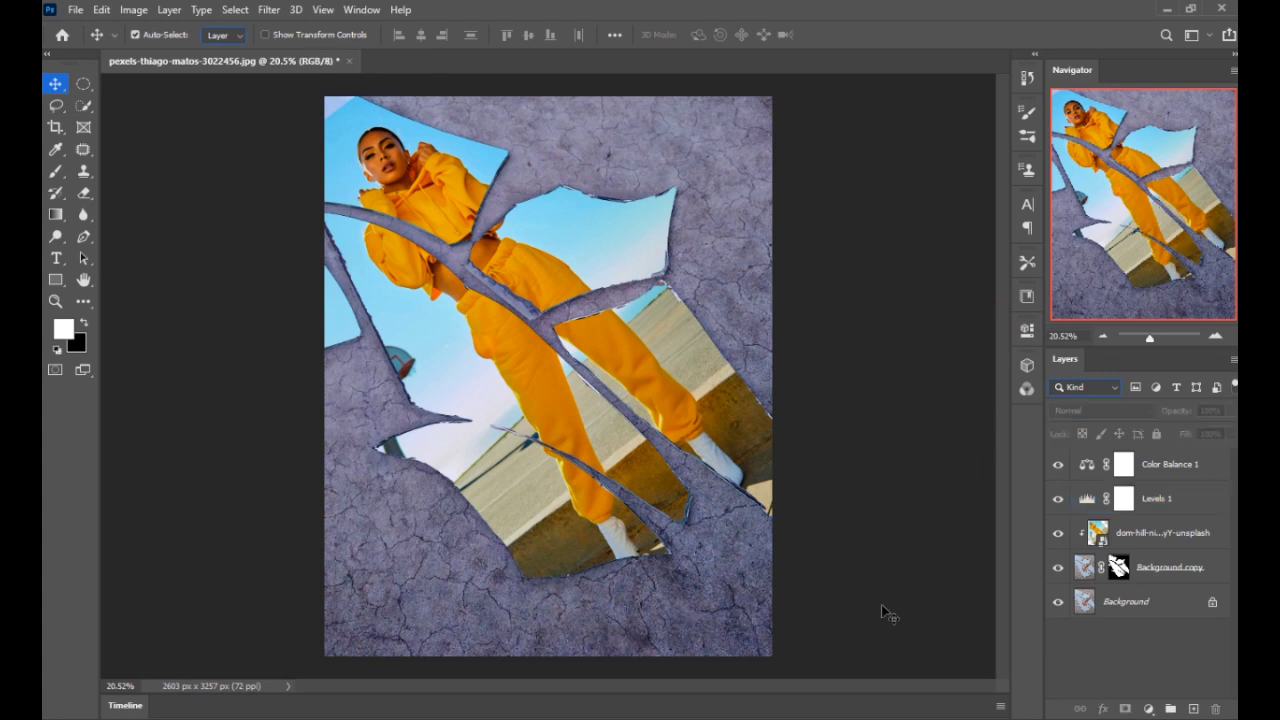
- Examine the color-graded composite up close, checking the woman's reflection and the edges of the mirror shards
scroll(873, 557, up, 1)
drag(765, 445, 845, 444)
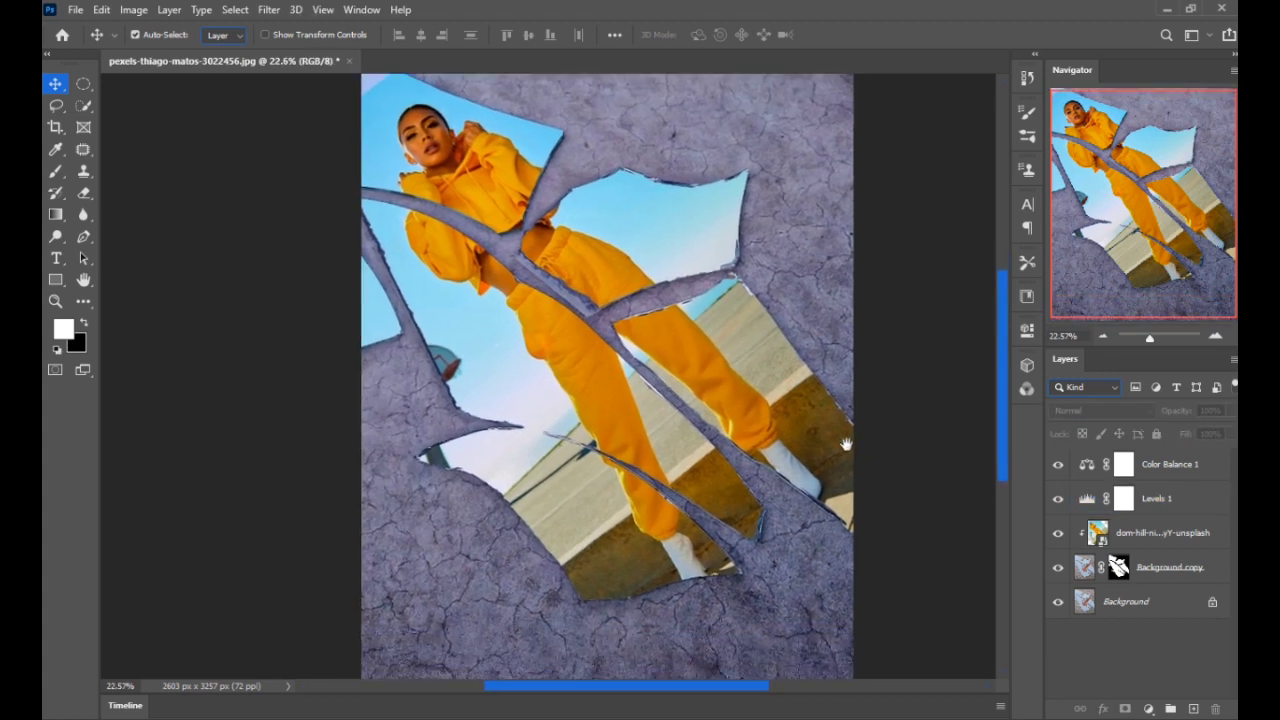
scroll(652, 316, up, 2)
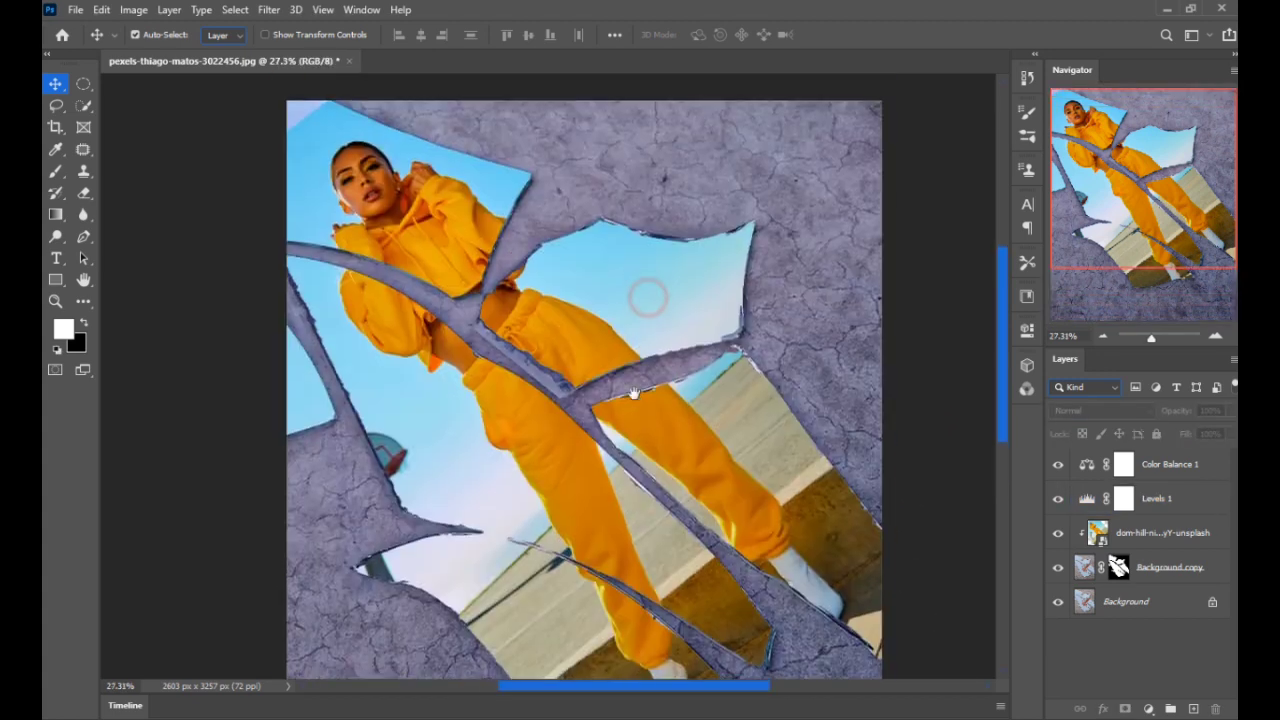
drag(633, 393, 586, 314)
drag(668, 524, 656, 496)
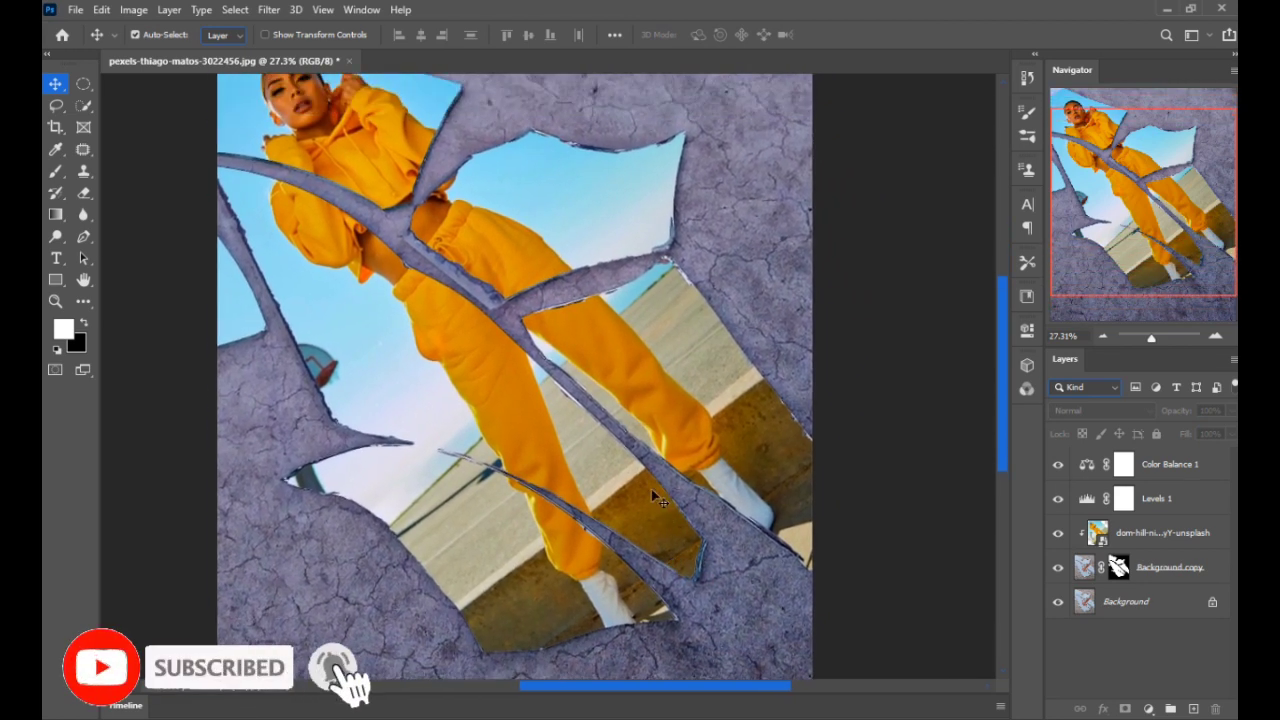
scroll(646, 477, down, 1)
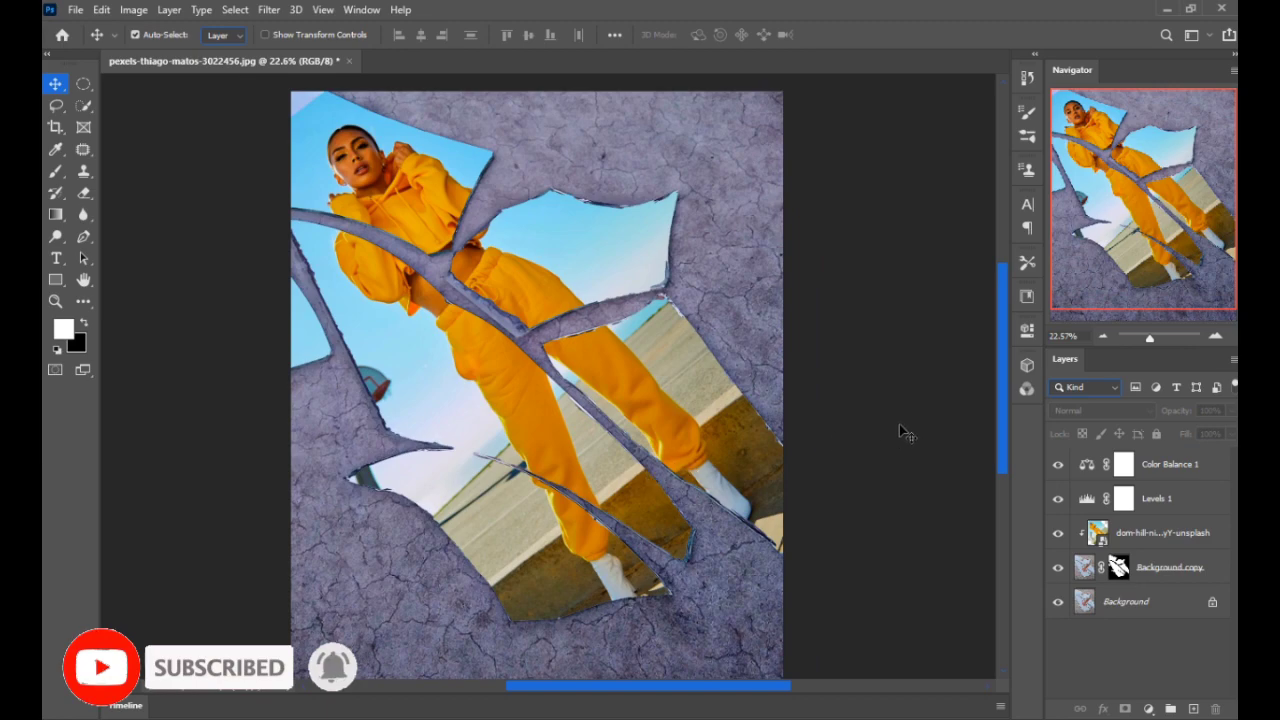